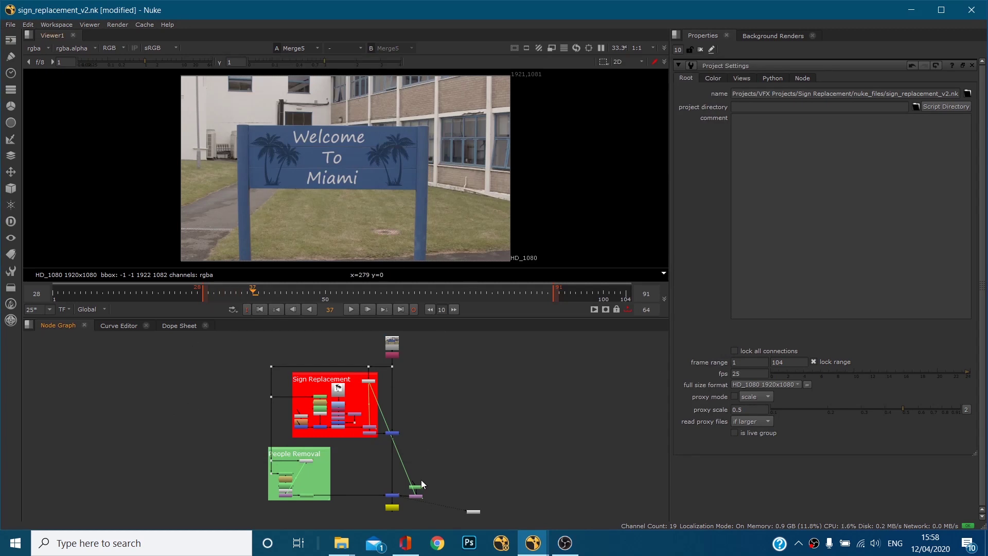
Step: View the raw sign shot, the palm trees image and the final Write output in turn
click(398, 496)
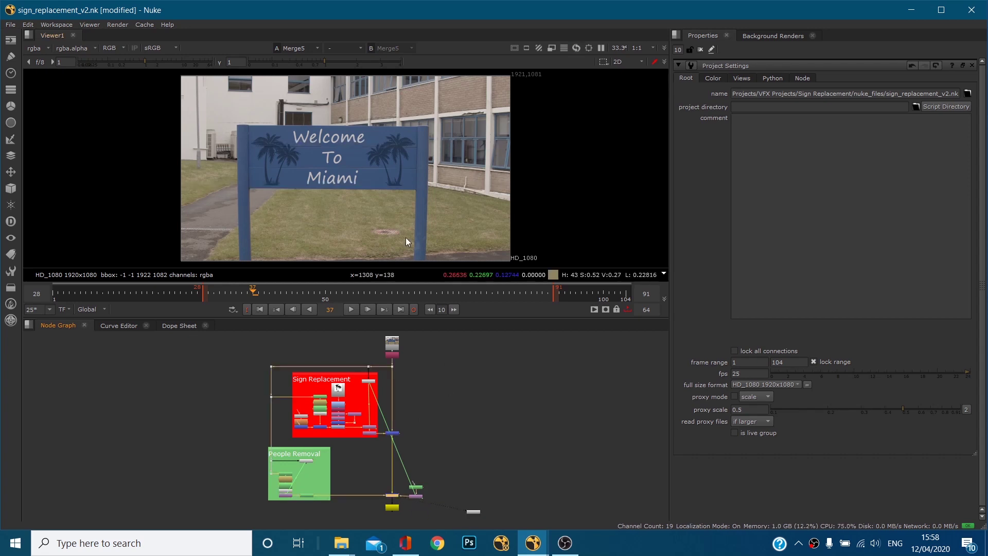
click(396, 341)
scroll(394, 343, up, 5)
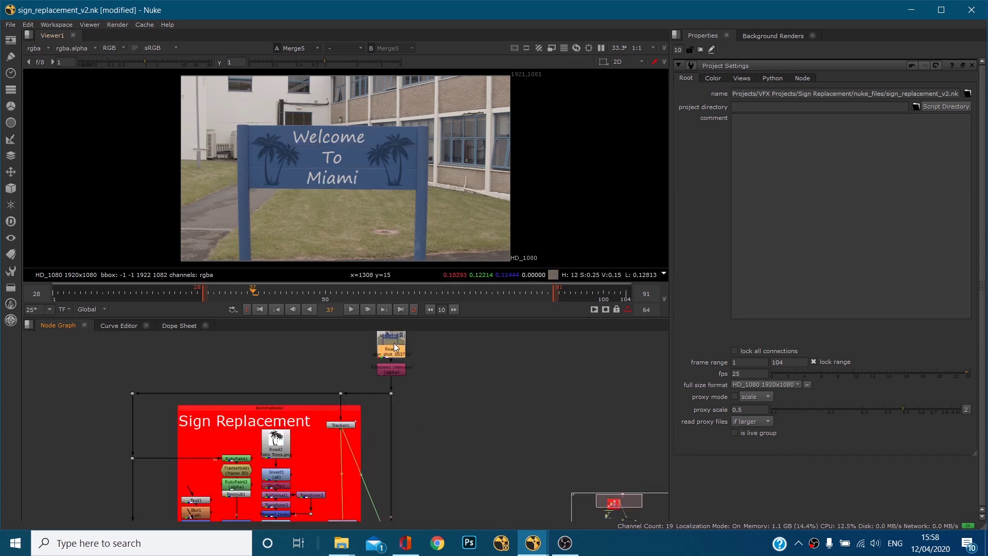
key(1)
click(288, 443)
key(1)
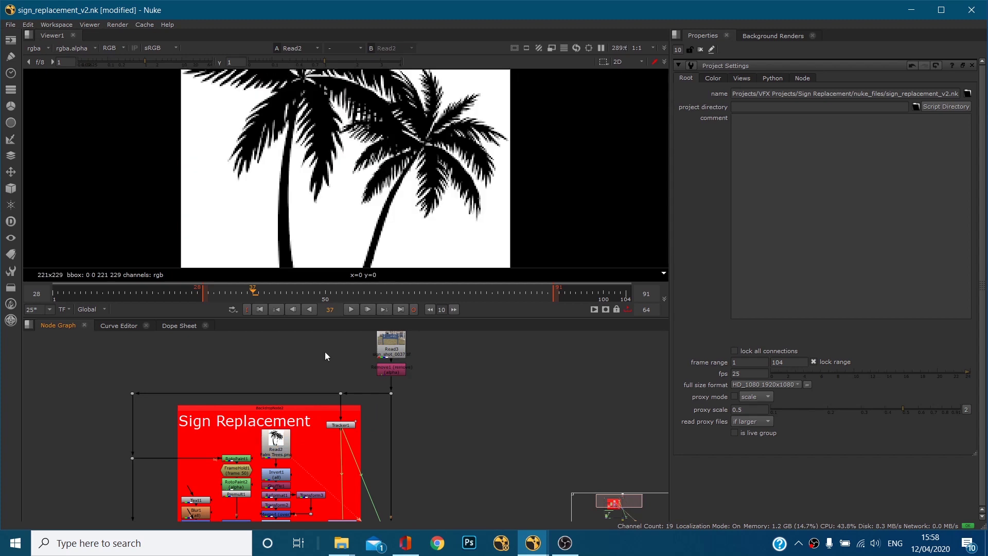
scroll(412, 479, down, 5)
click(401, 481)
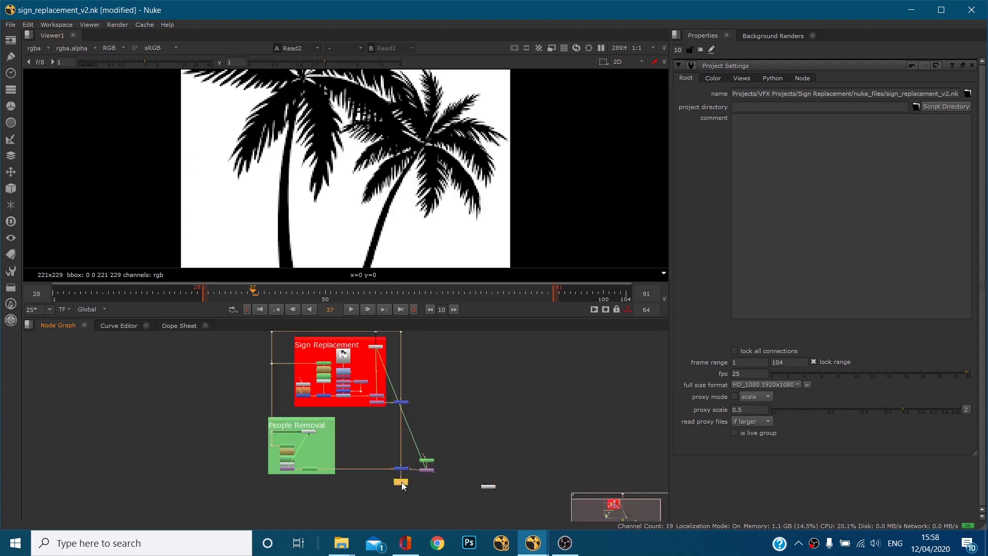
key(1)
middle_drag(443, 380, 436, 469)
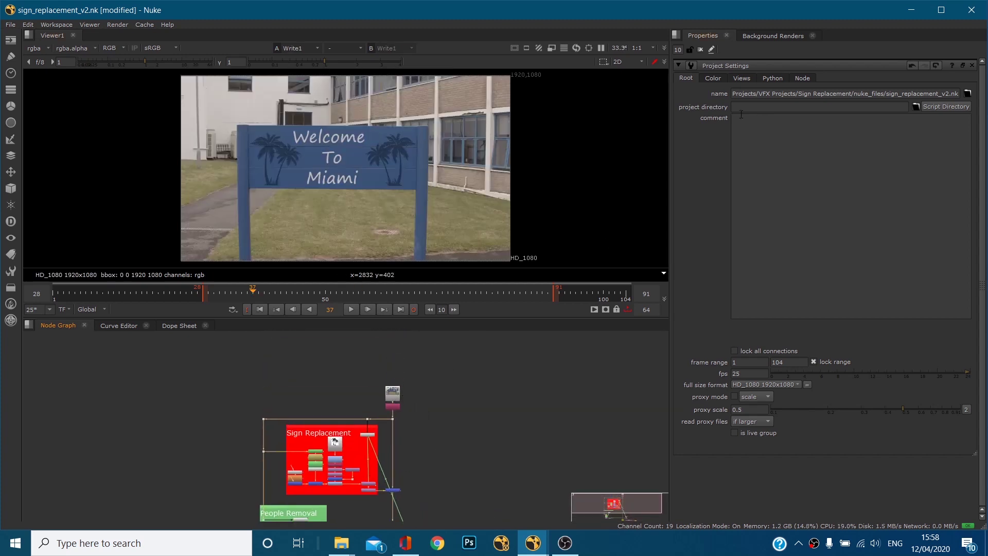
click(430, 363)
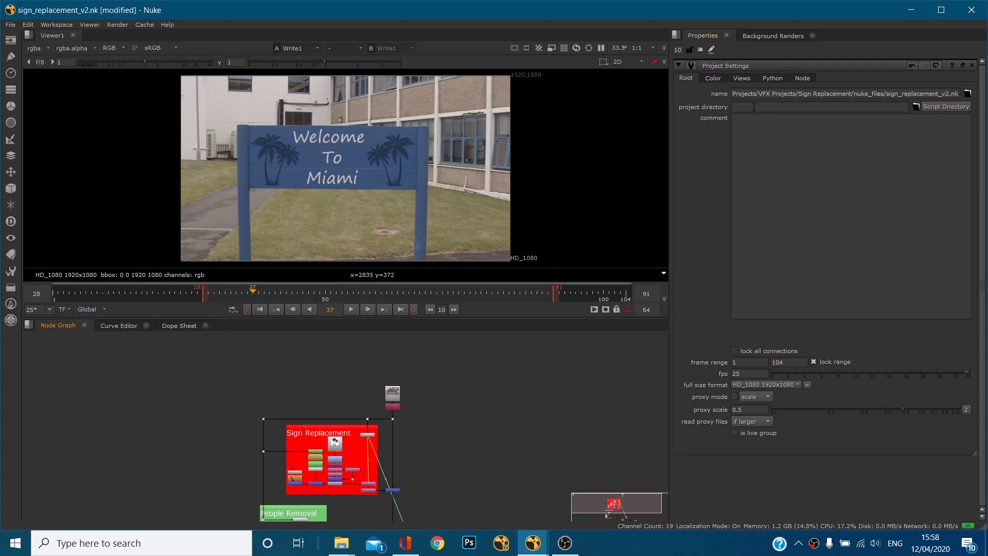
Step: Open the footage Read node's properties and inspect its absolute file path
double_click(393, 394)
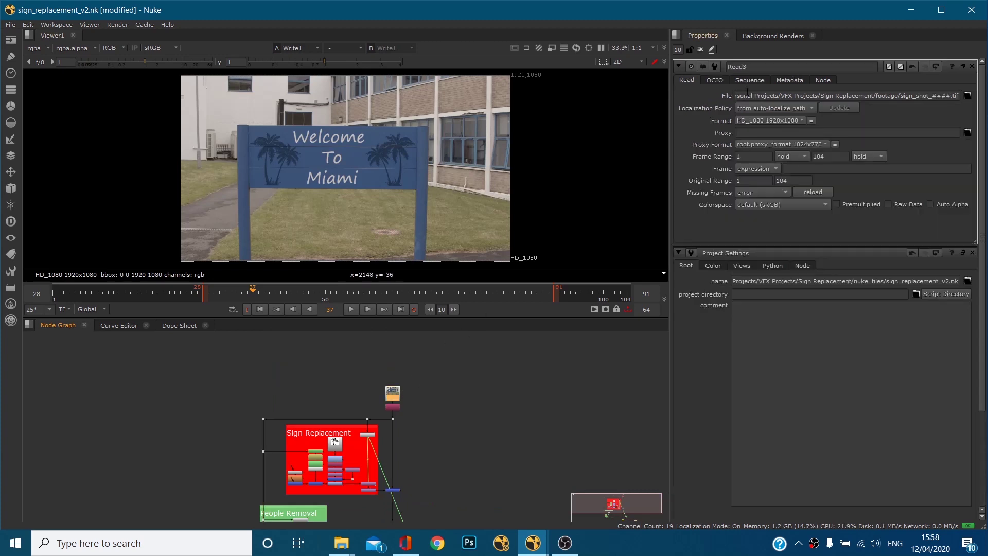
drag(754, 96, 714, 95)
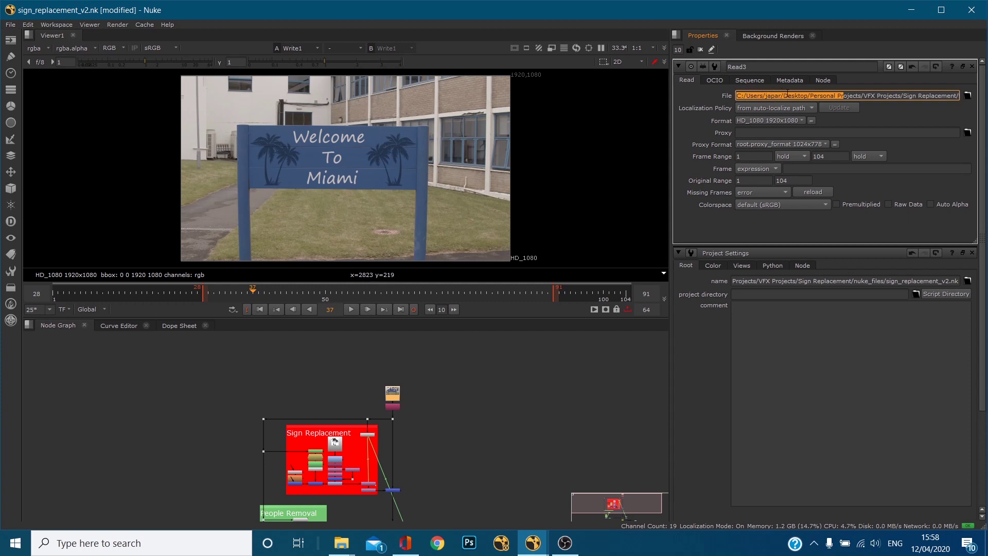
click(828, 95)
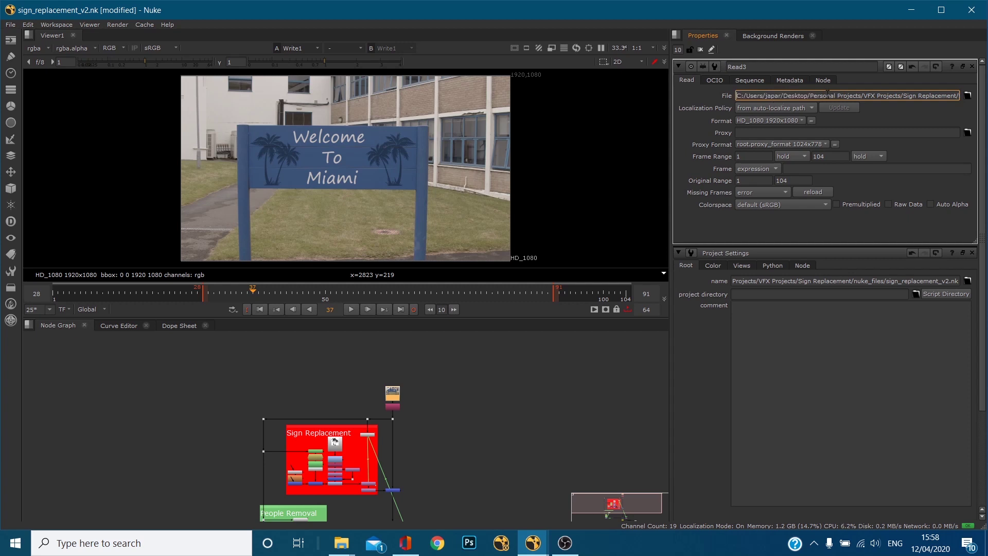
click(873, 95)
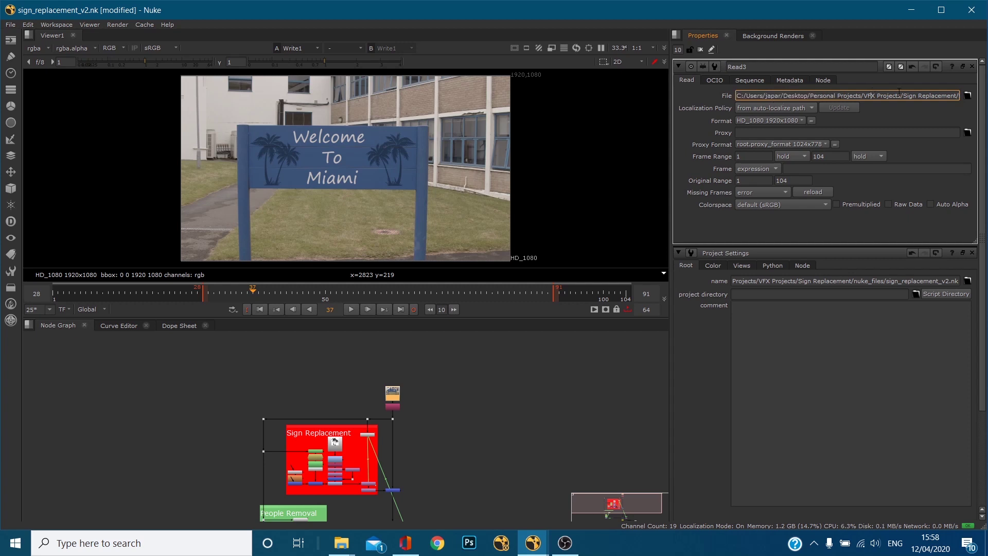
double_click(928, 99)
click(886, 100)
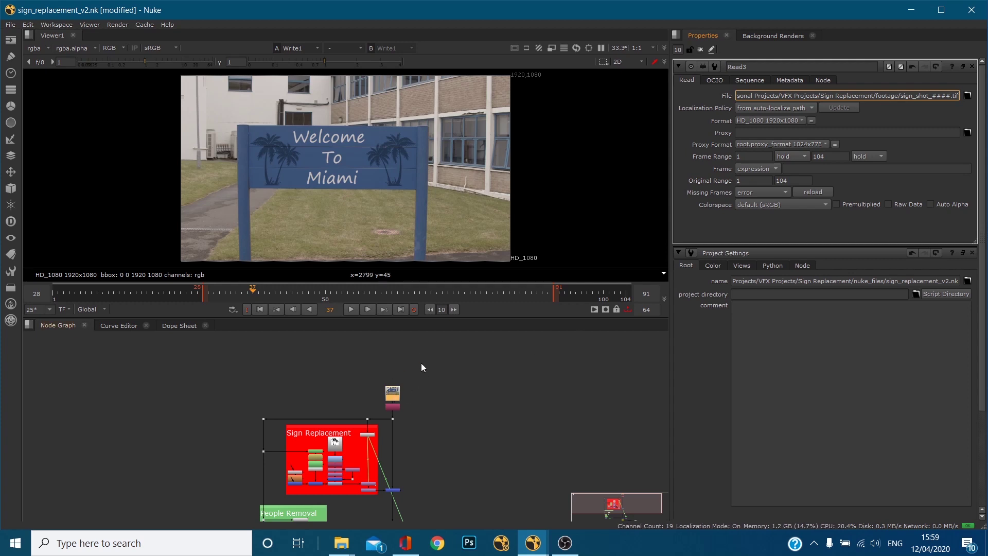
key(shift+Home)
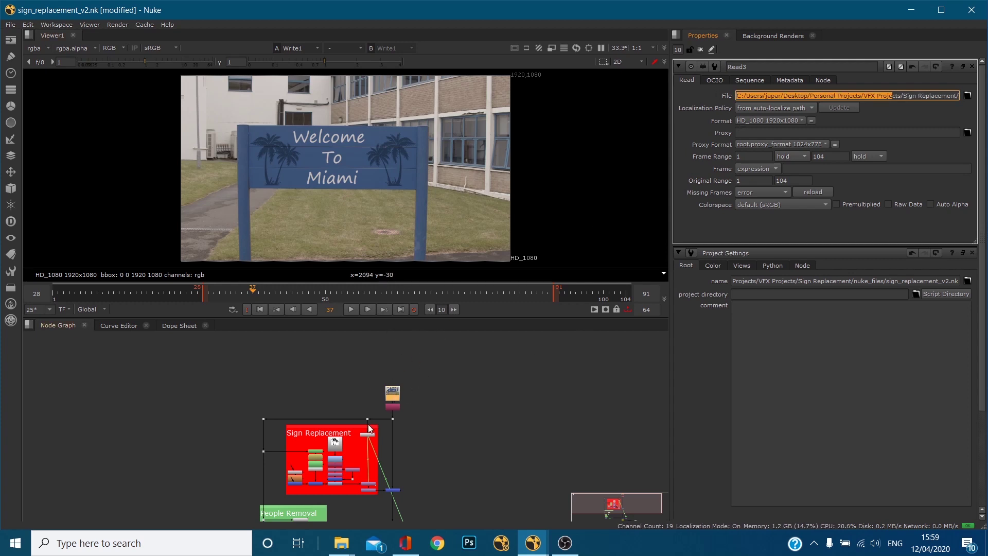
Step: Inspect the palm trees Read node's image path, then close both Read property panels
double_click(334, 444)
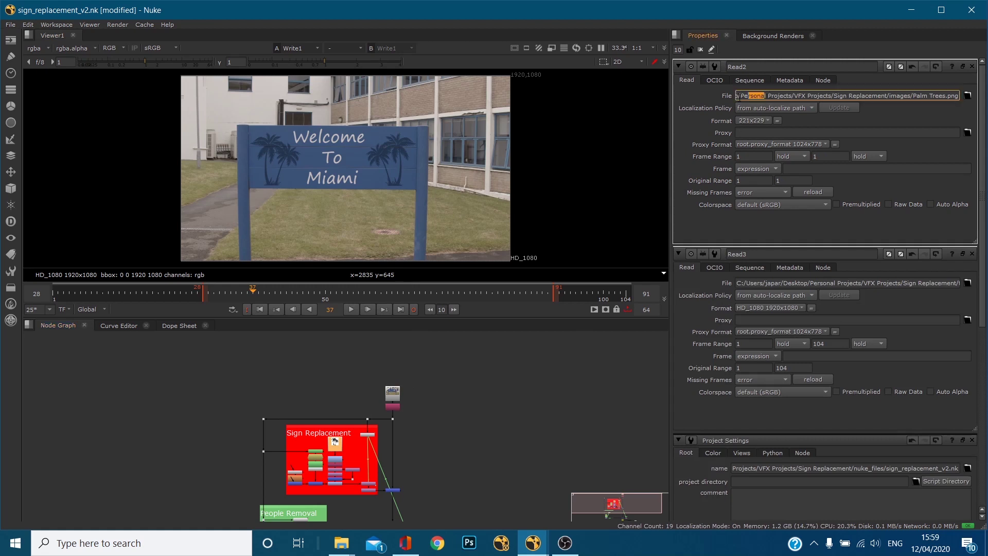
drag(834, 95, 737, 95)
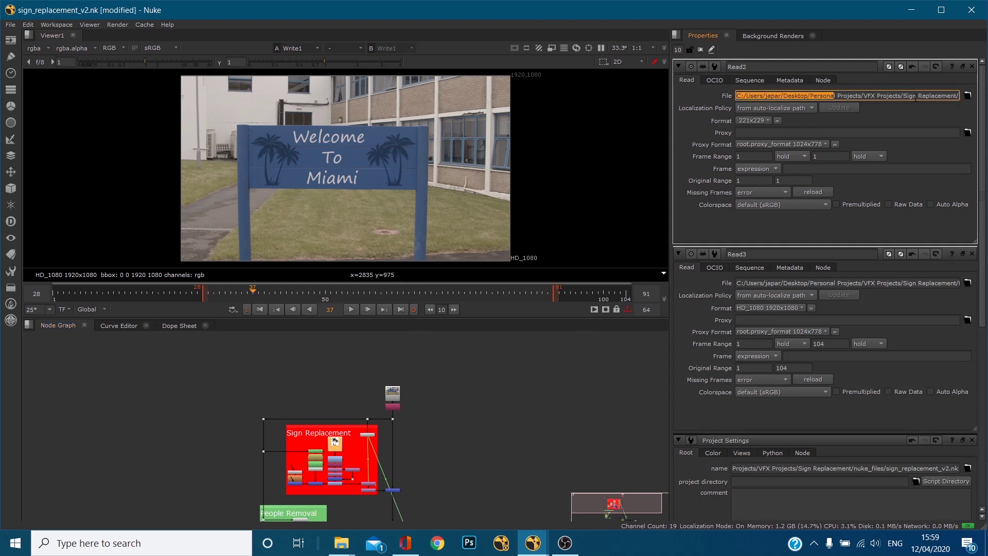
drag(915, 98, 984, 99)
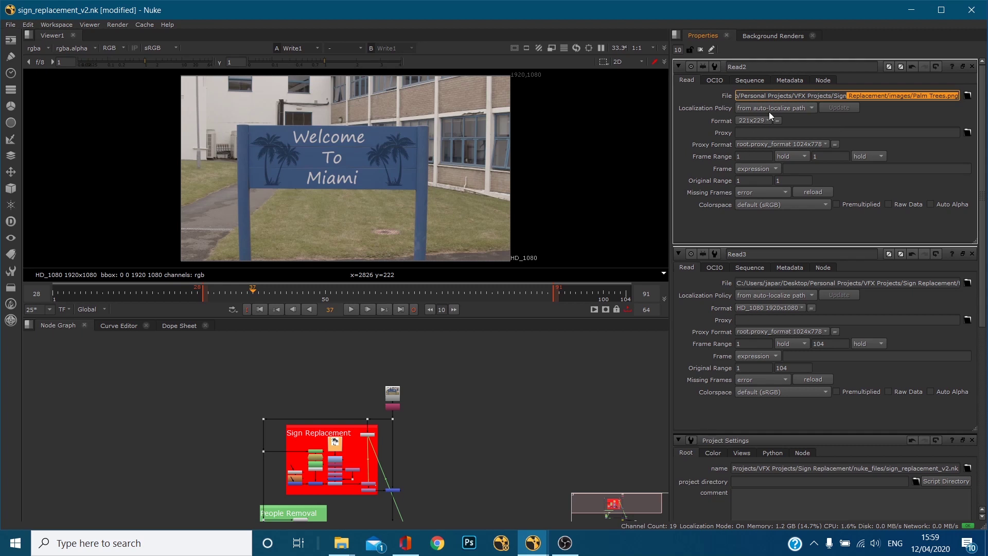
drag(802, 95, 722, 95)
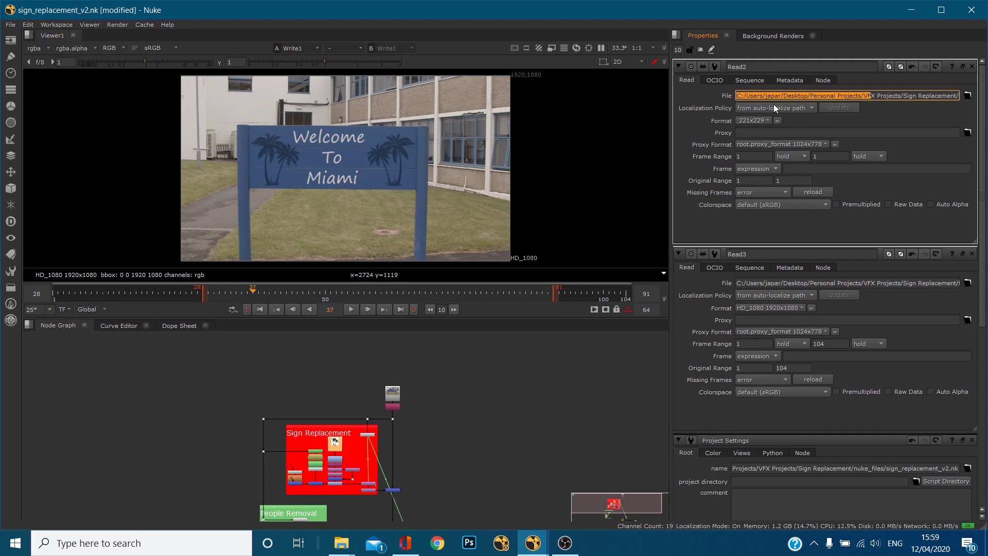
click(798, 95)
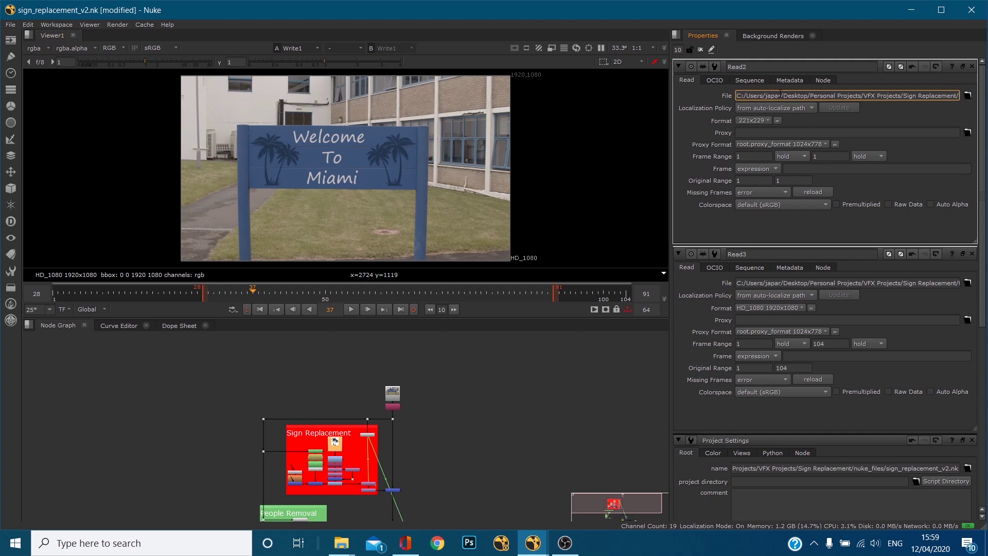
drag(779, 95, 801, 96)
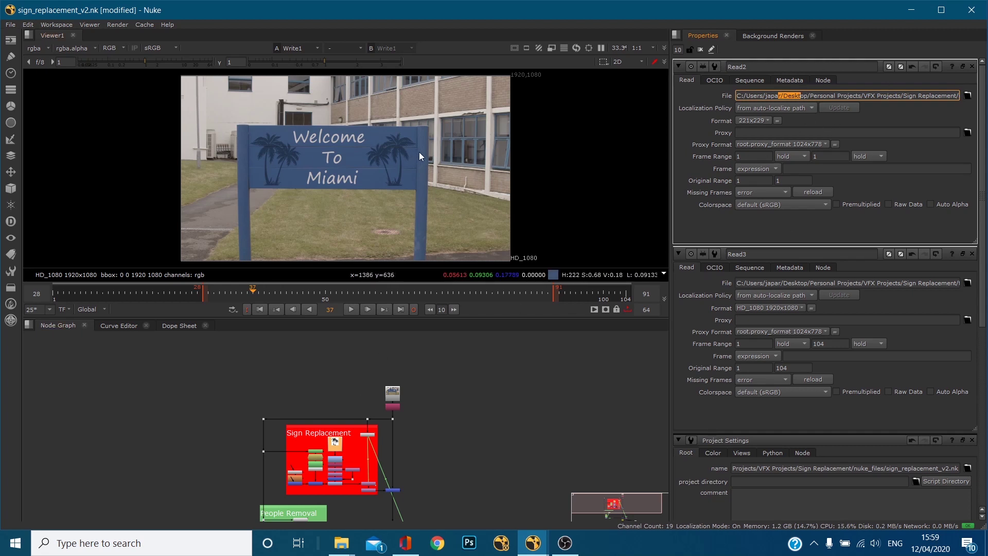
click(971, 67)
click(971, 67)
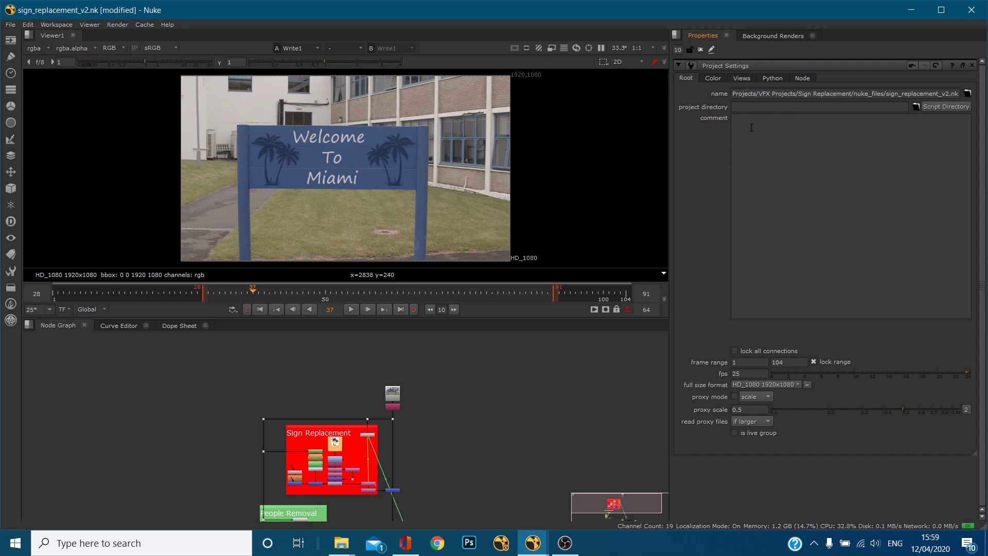
Step: Set the project directory to VFX Projects/Sign Replacement/
click(916, 107)
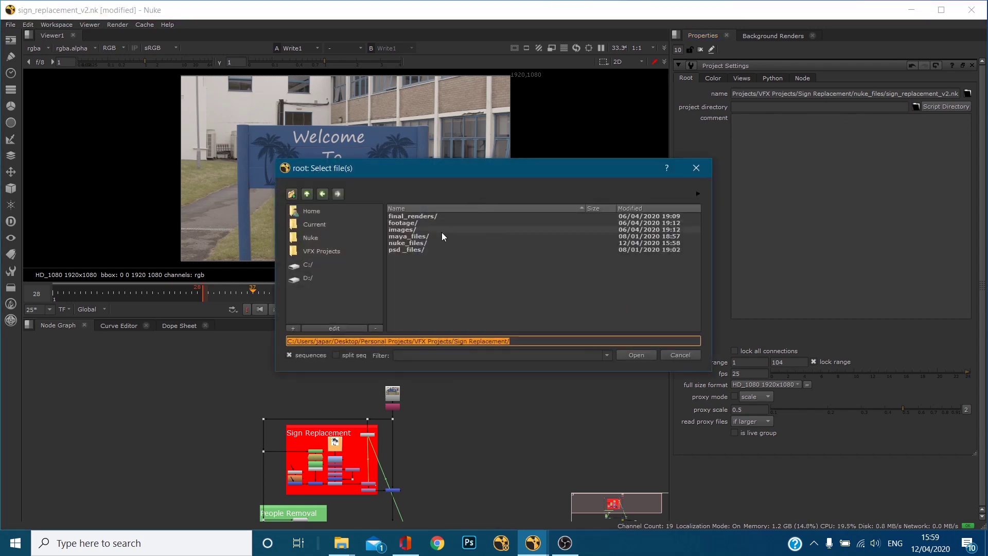
click(319, 251)
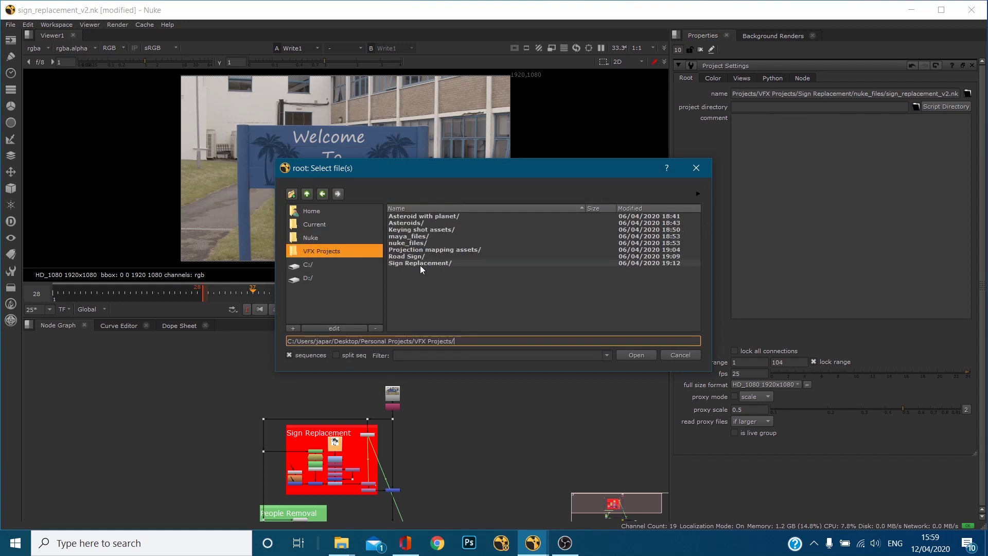
double_click(435, 263)
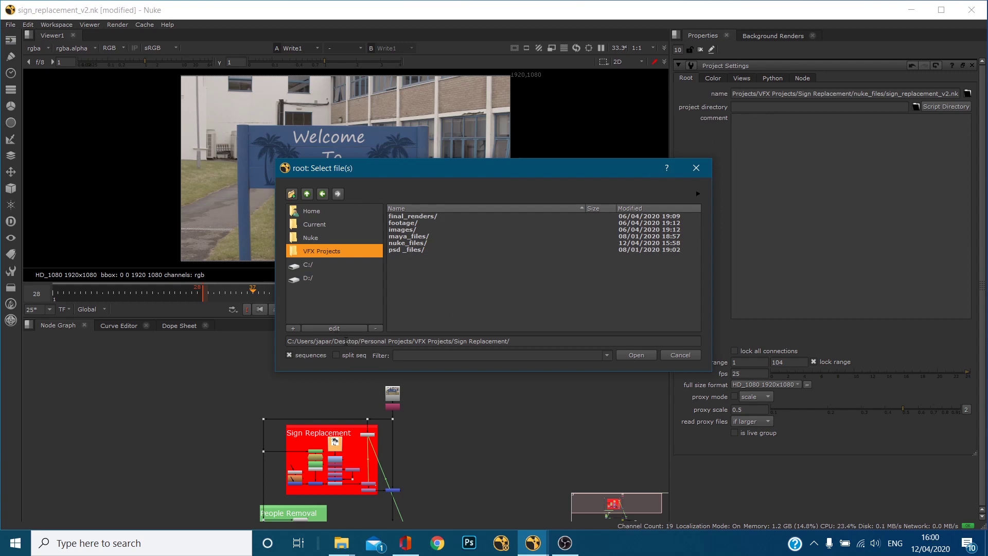
click(636, 356)
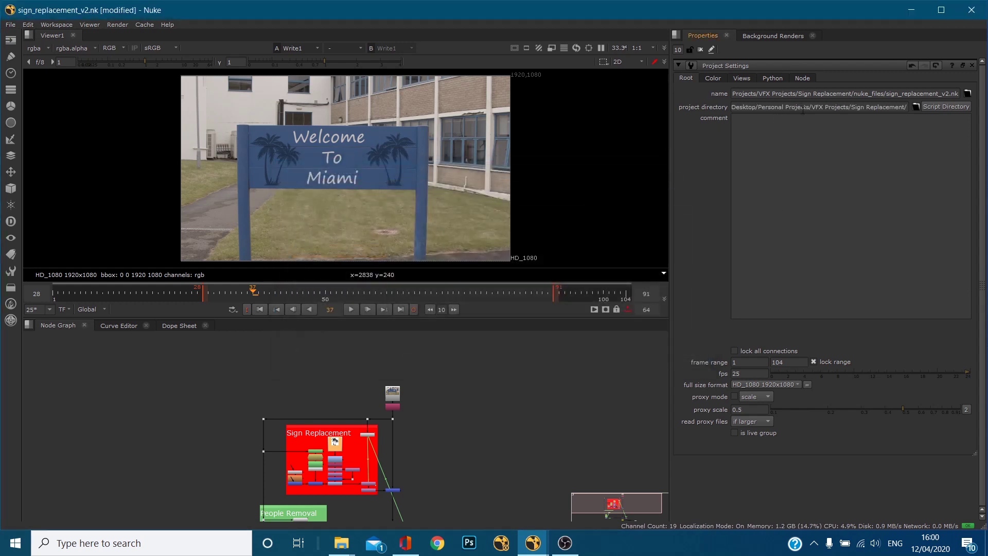
Step: Trim Read3's File path down to footage/sign_shot_####.tif and view the raw sign shot
drag(775, 107, 850, 123)
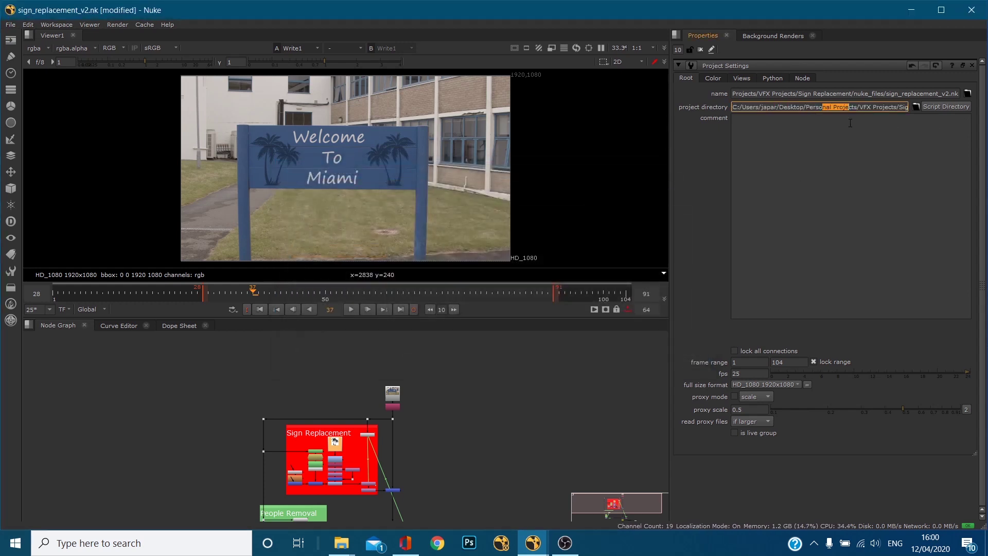
click(569, 393)
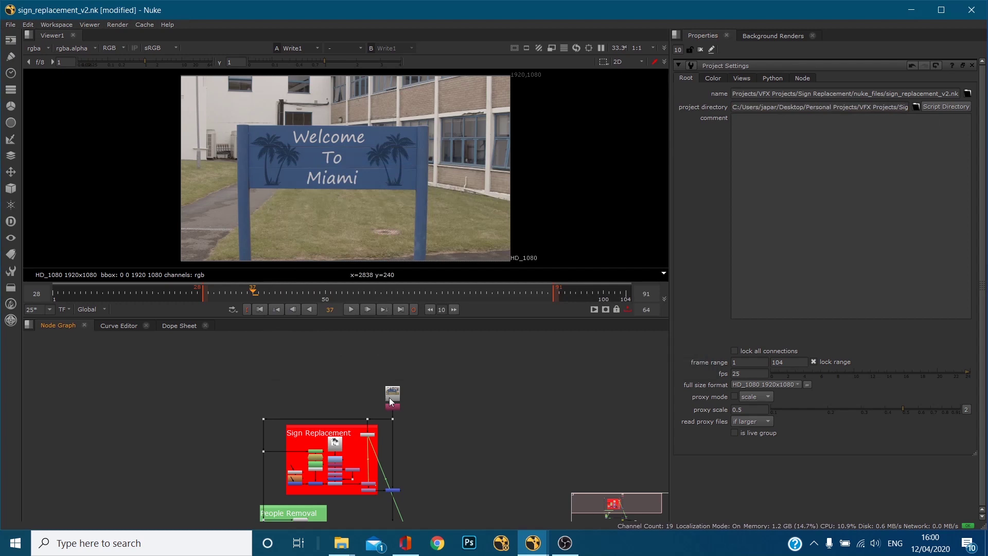
double_click(388, 397)
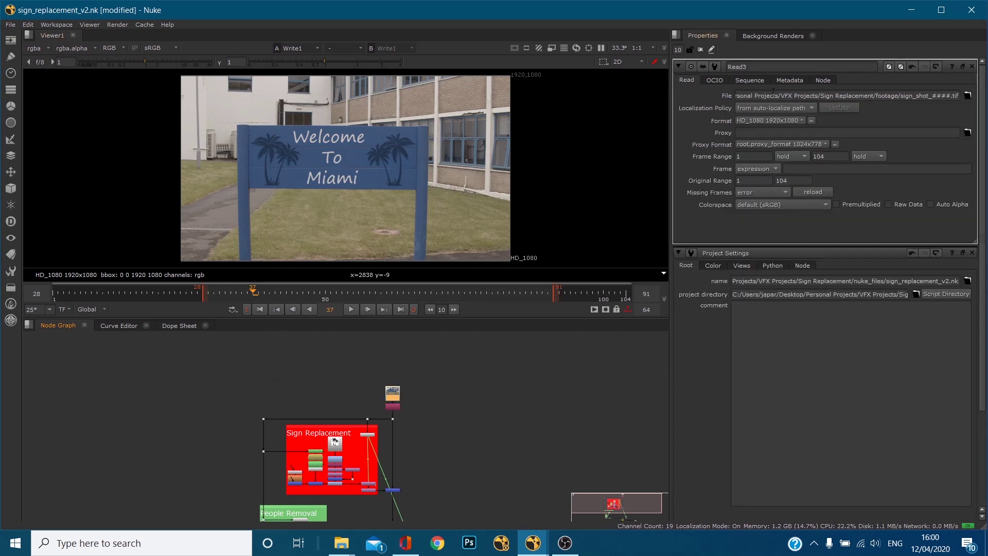
triple_click(882, 95)
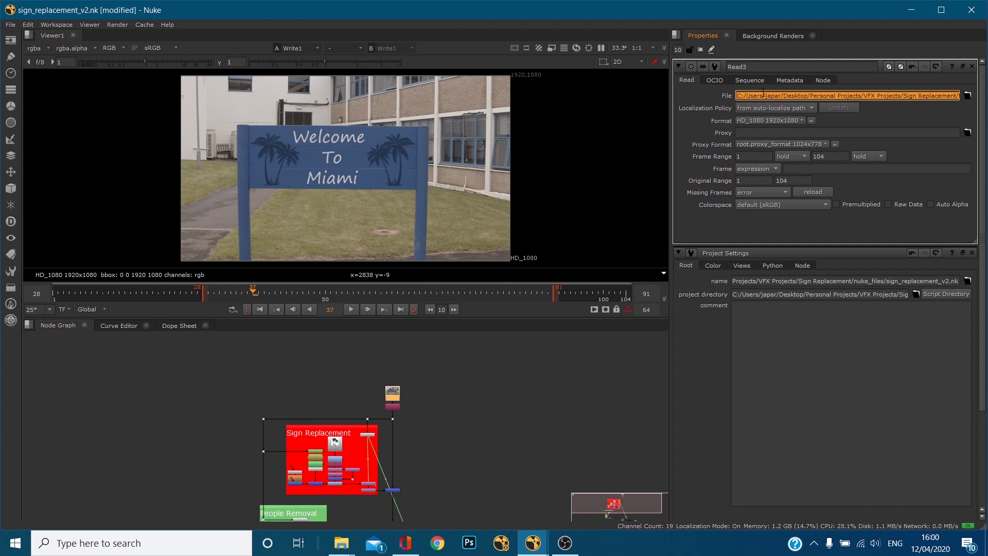
click(955, 93)
drag(957, 95, 644, 246)
text(footage/sign_shot_####.tif)
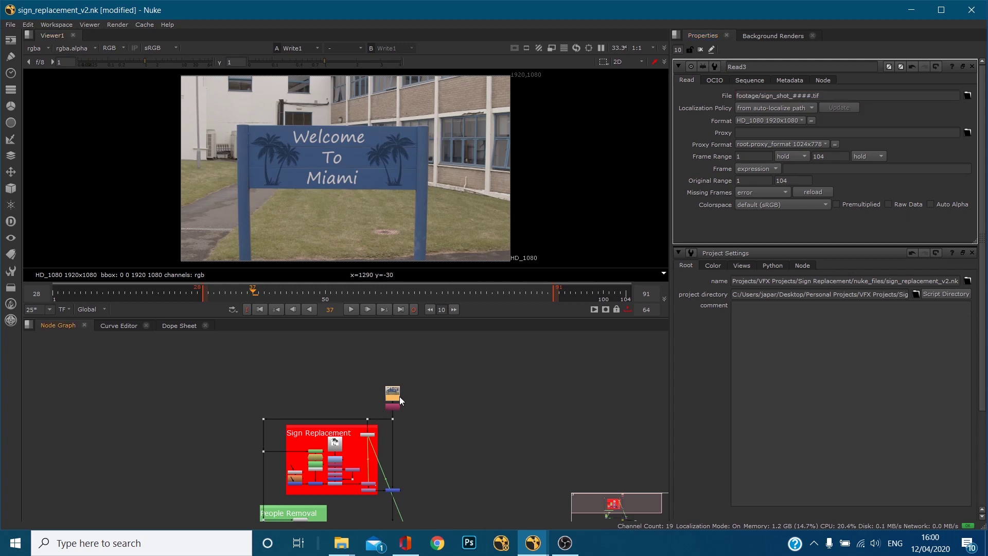
key(1)
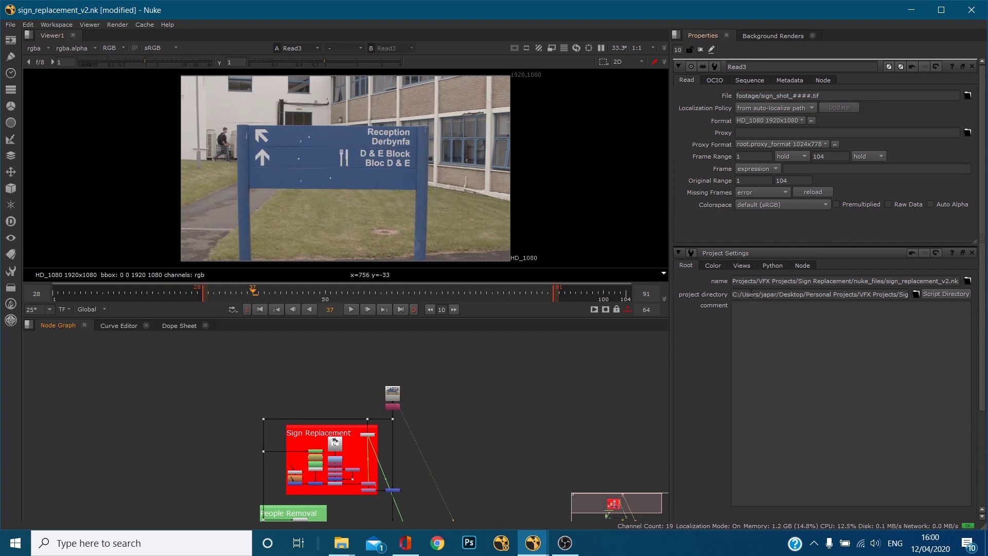
drag(741, 293, 942, 294)
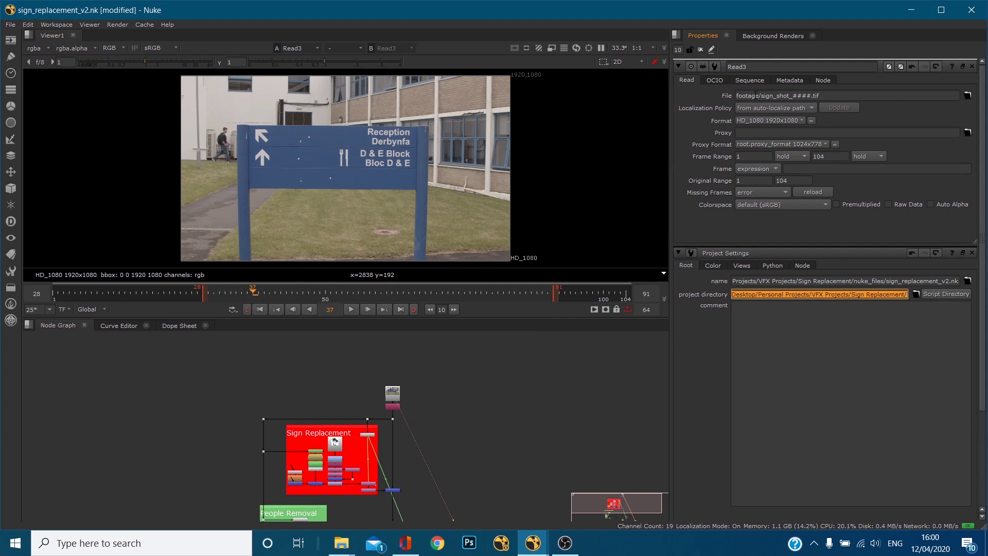
Step: Delete the absolute prefix from Read2's image path and view the palm trees fitted to the viewer
double_click(337, 443)
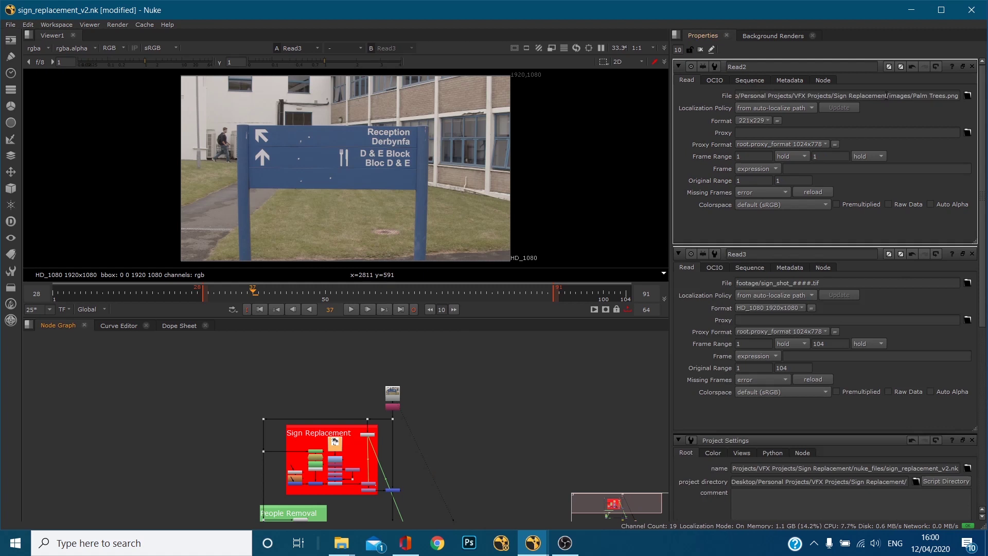
drag(890, 94, 720, 95)
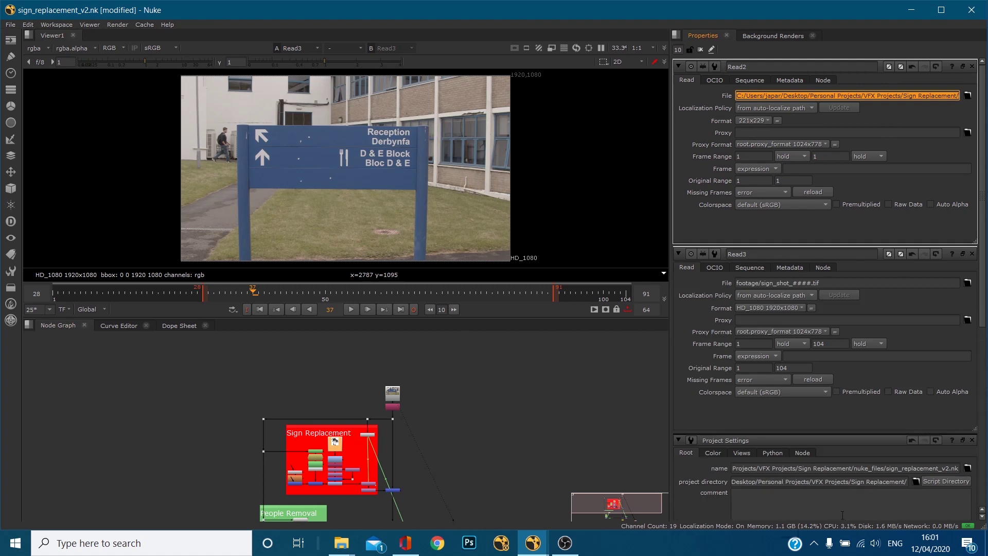
key(Delete)
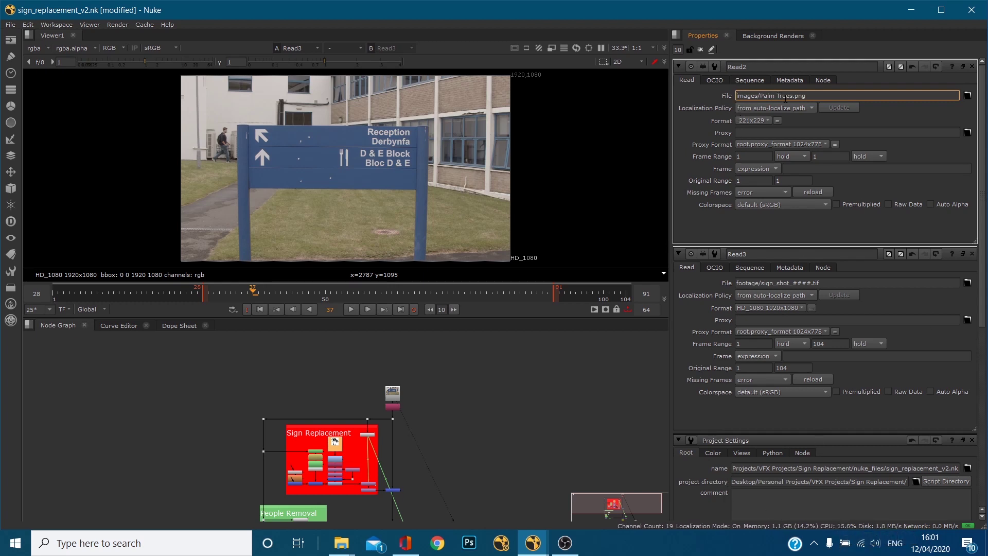
click(339, 442)
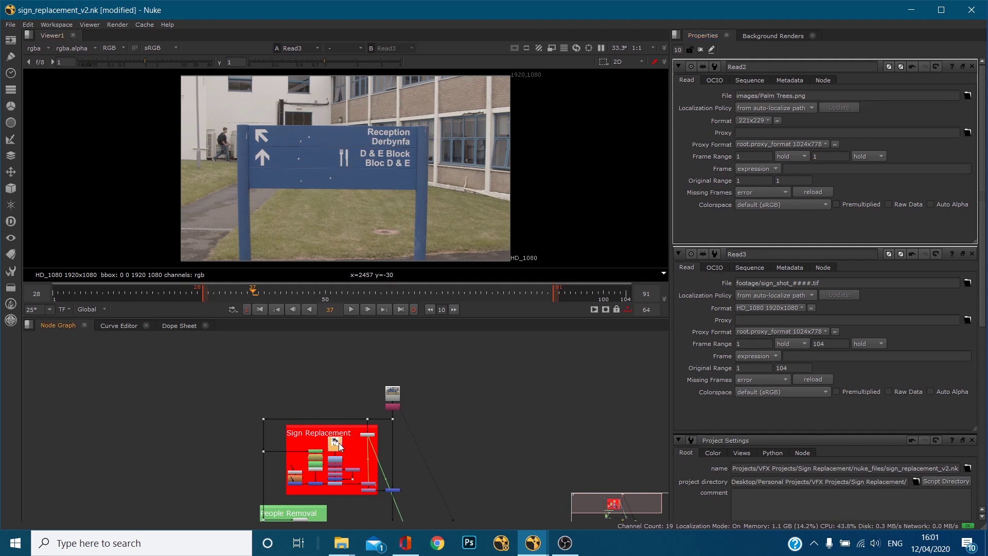
key(1)
key(f)
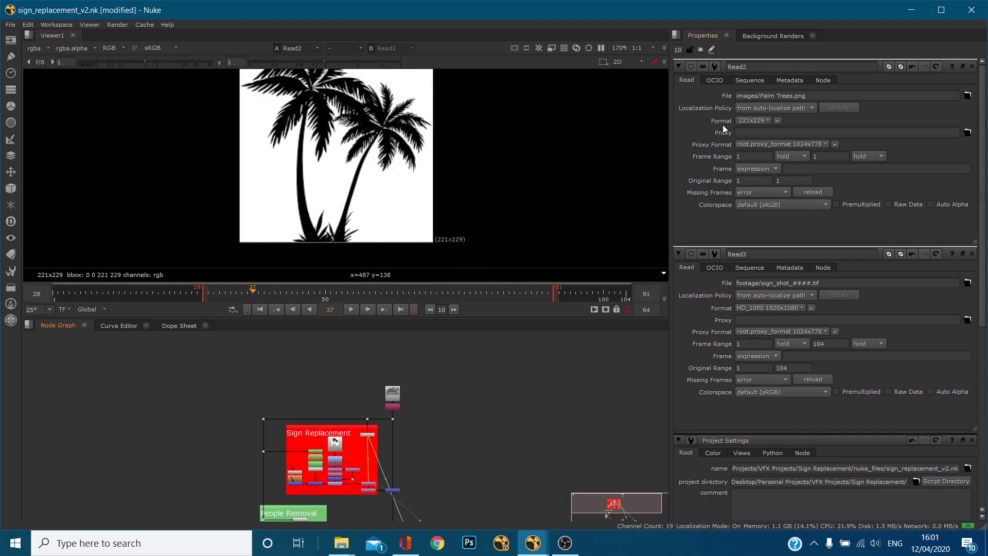
Step: Restore the missing 'i' so the path reads images/Palm Trees.png, then close both Read panels
click(739, 95)
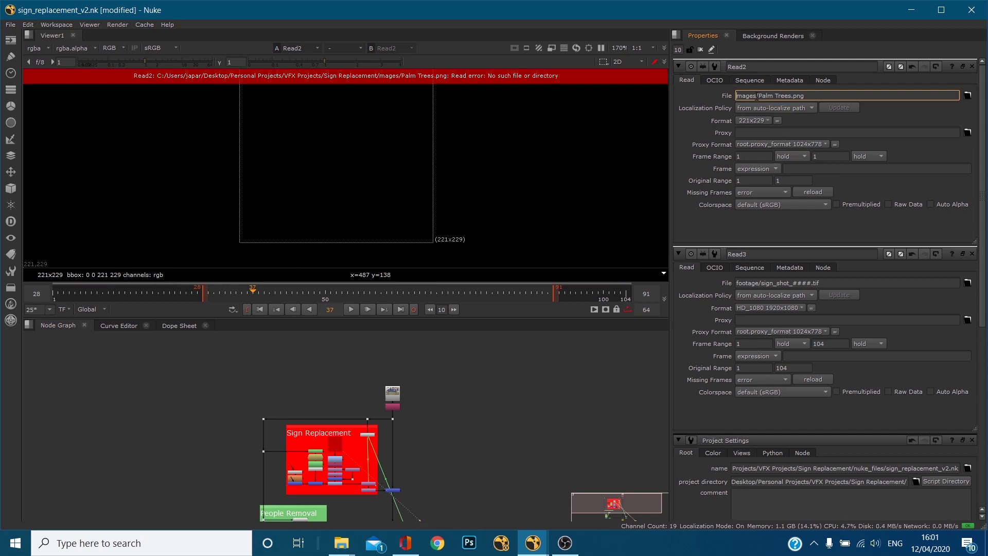
text(i)
key(Return)
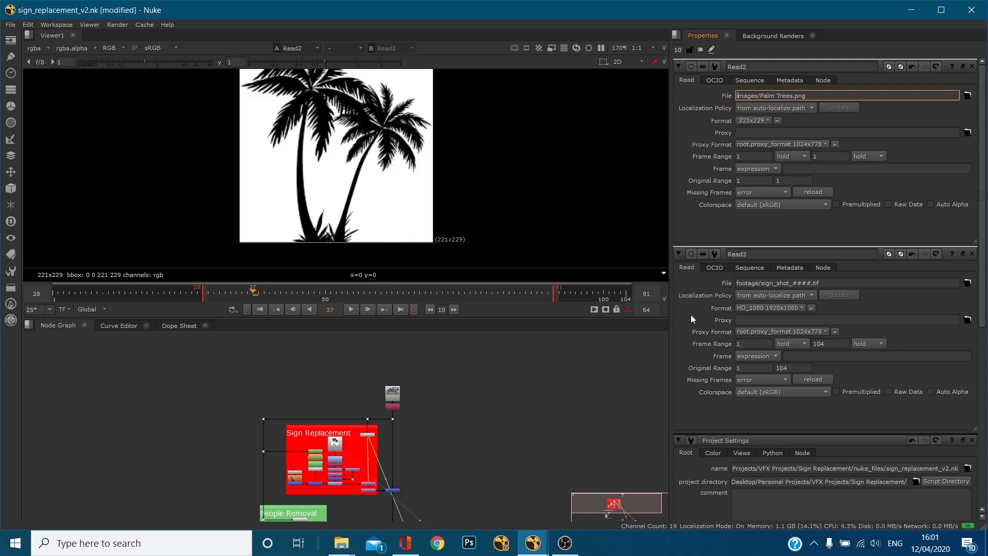
middle_drag(382, 482, 421, 406)
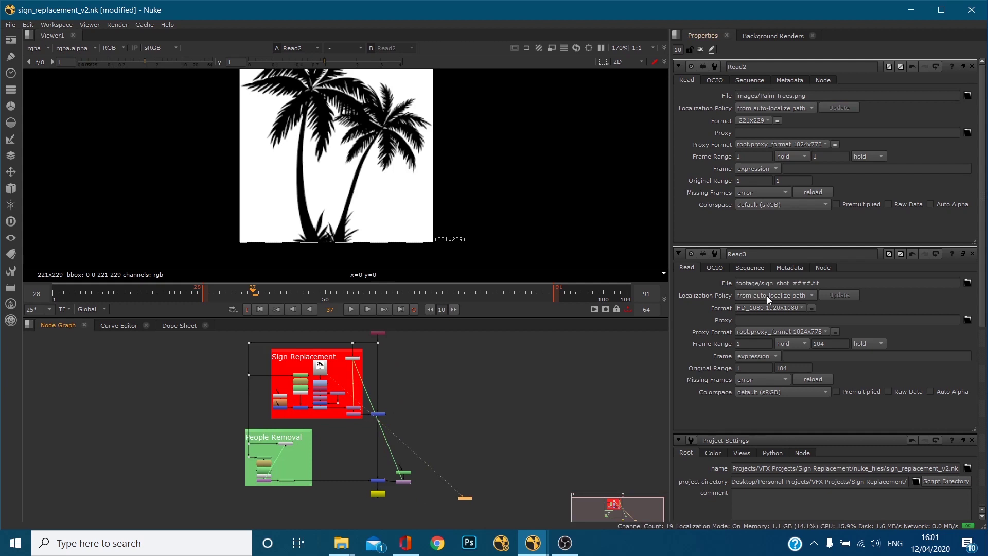
click(972, 67)
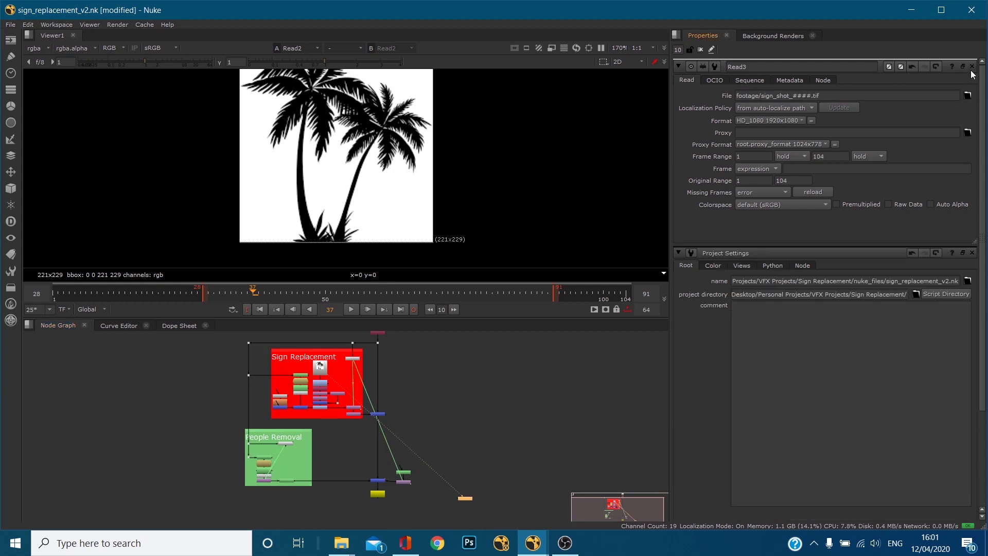
click(972, 67)
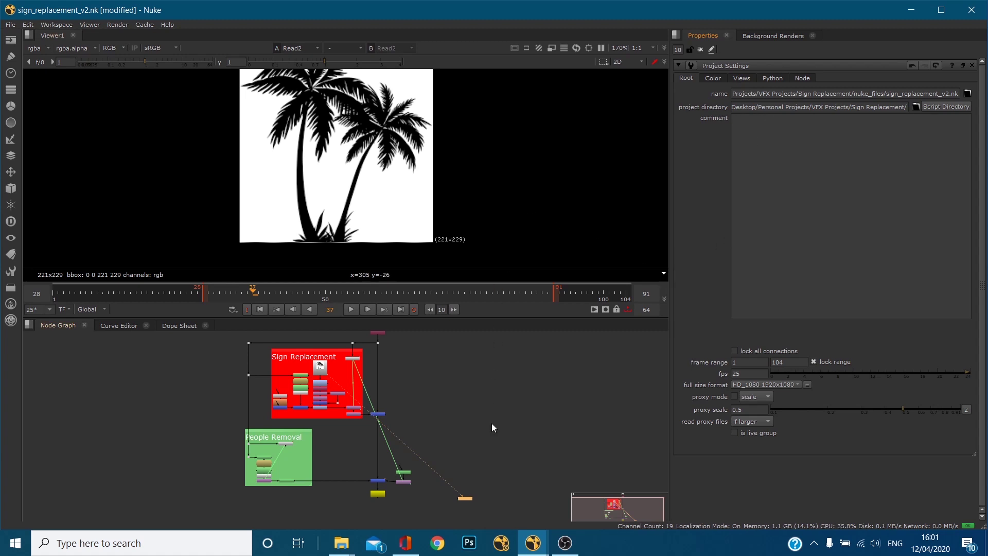
Step: Show the VFX Projects folder in Explorer and save the Nuke script
mouse_move(335, 544)
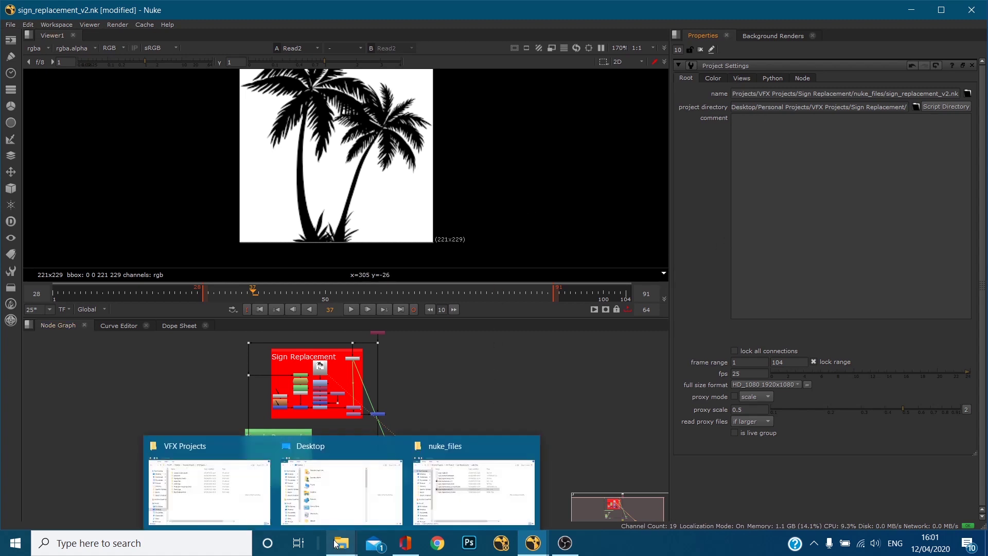
click(441, 502)
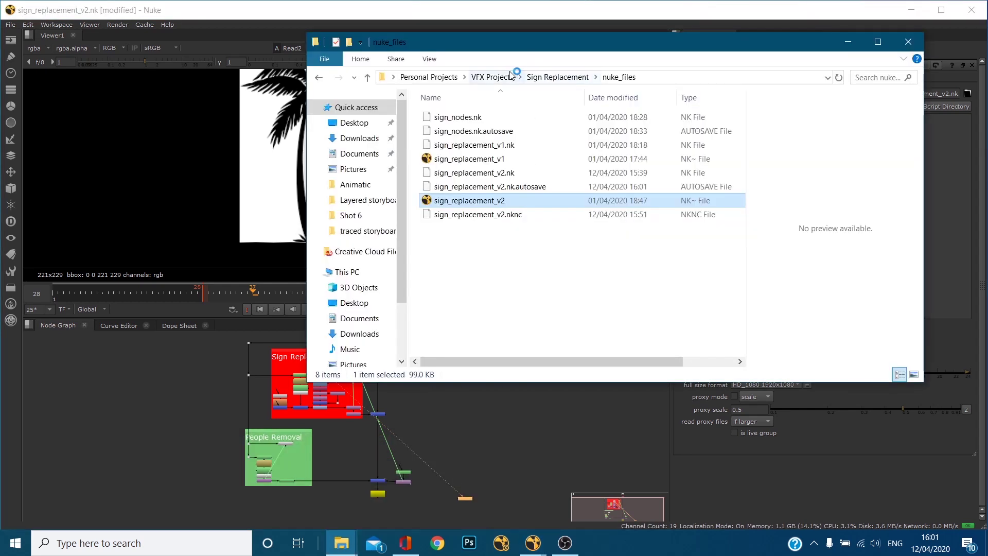
click(492, 77)
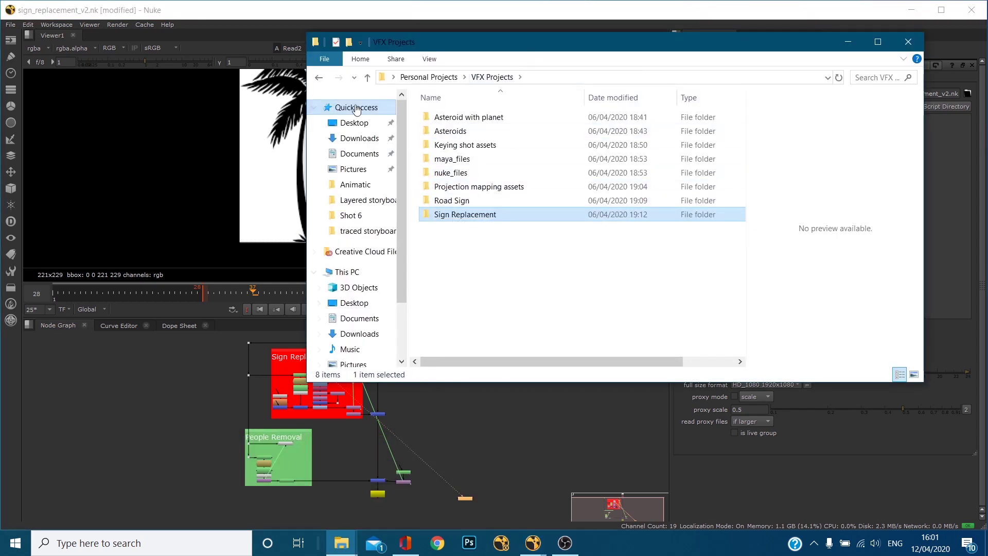
click(273, 12)
key(ctrl+s)
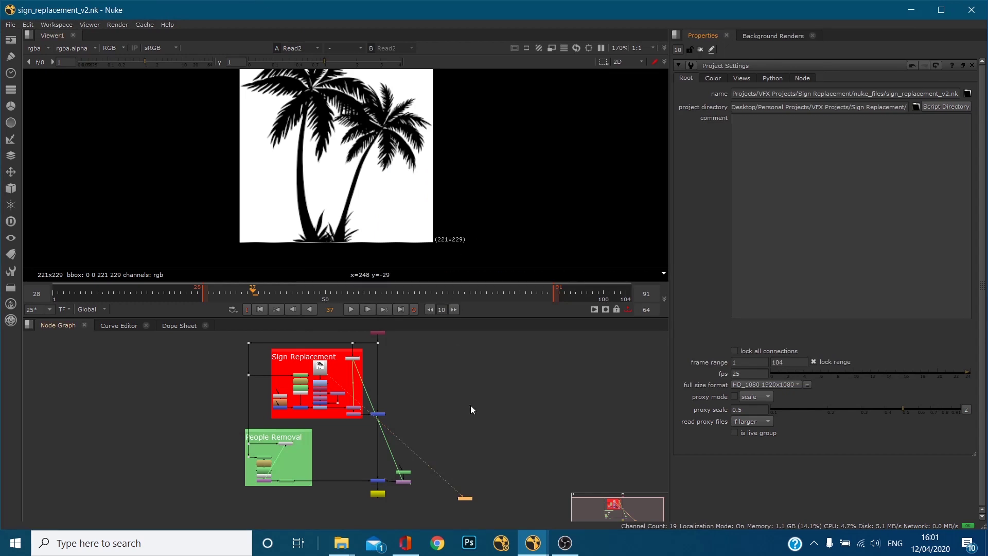
Step: Drag the Sign Replacement folder from VFX Projects onto the desktop
mouse_move(342, 543)
click(448, 502)
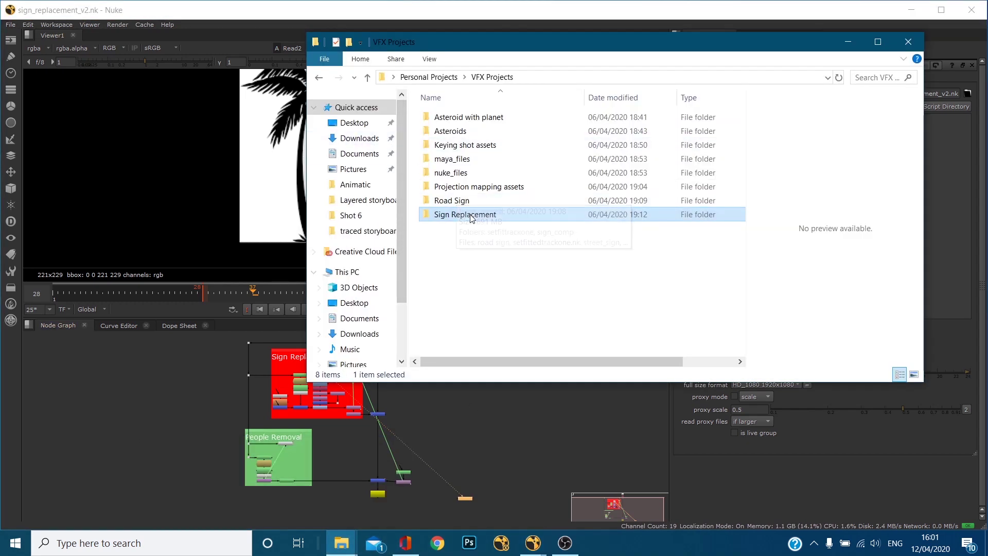
drag(472, 218, 207, 161)
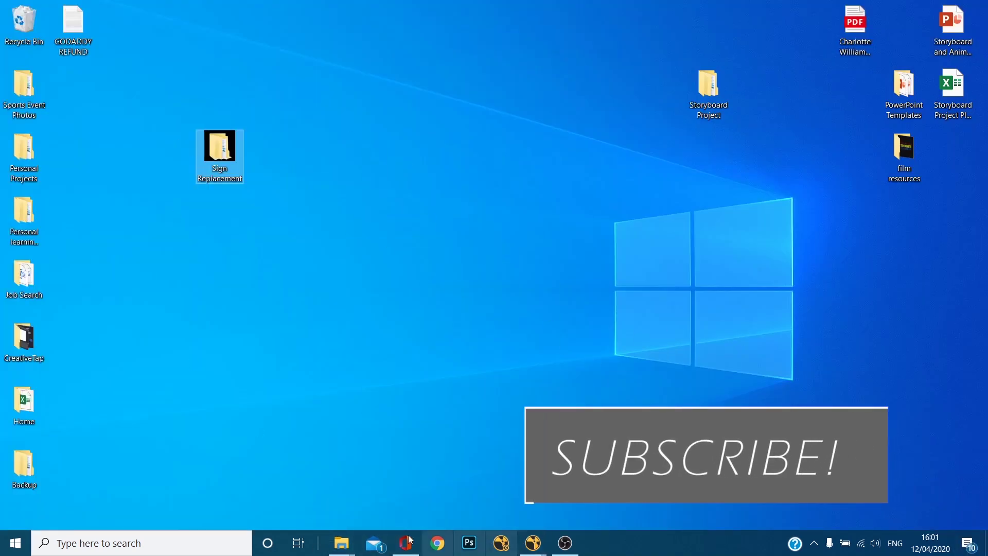
Step: Close Nuke with sign_replacement_v2.nk and place the VFX Projects window beside the fresh Nuke
click(602, 488)
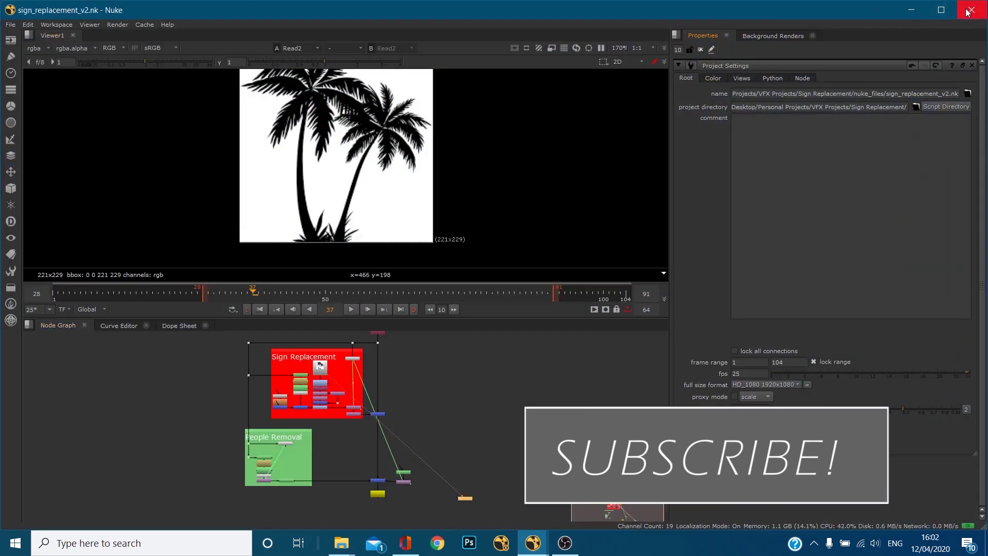
click(967, 12)
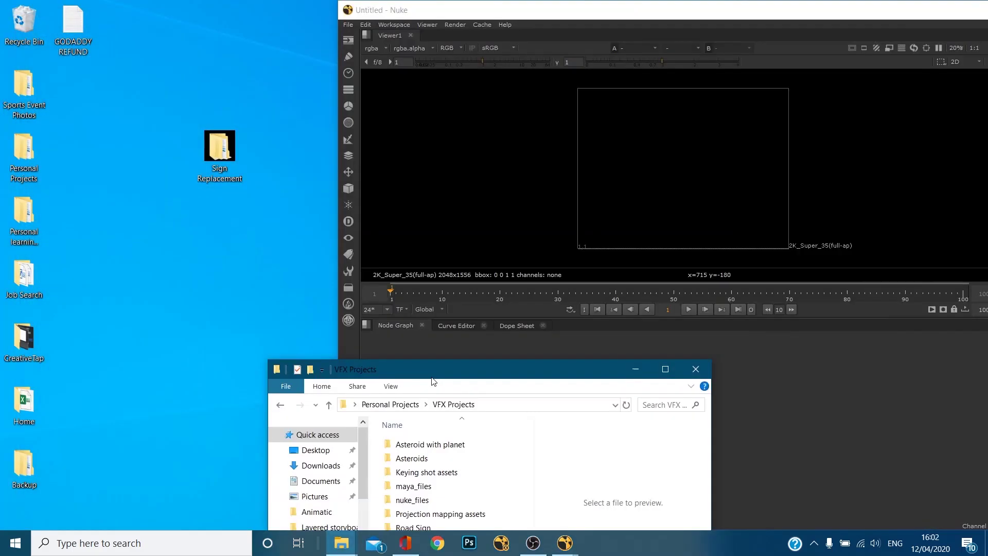
drag(421, 369, 268, 273)
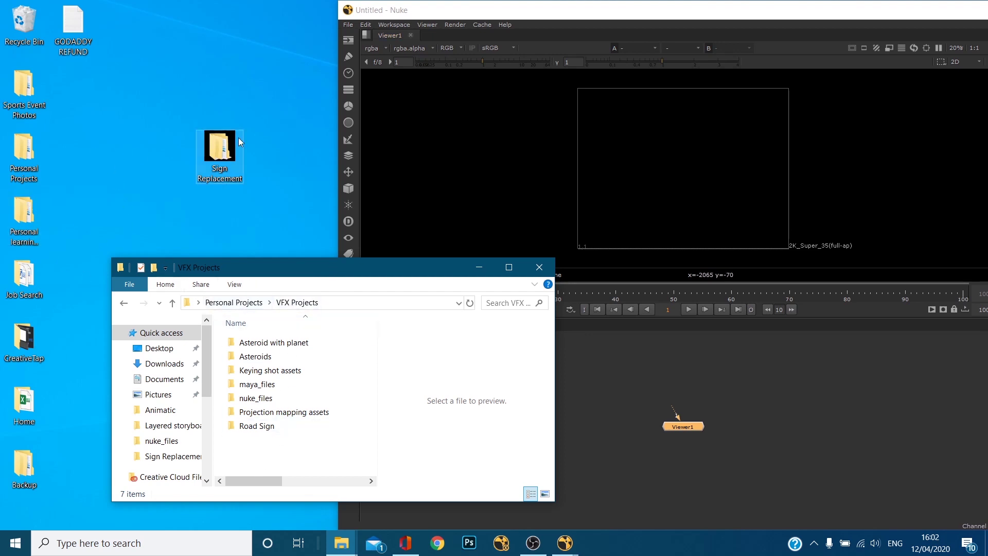
Step: Open Comp sign_replacement_v2.nk from Desktop > Sign Replacement > nuke_files
click(348, 25)
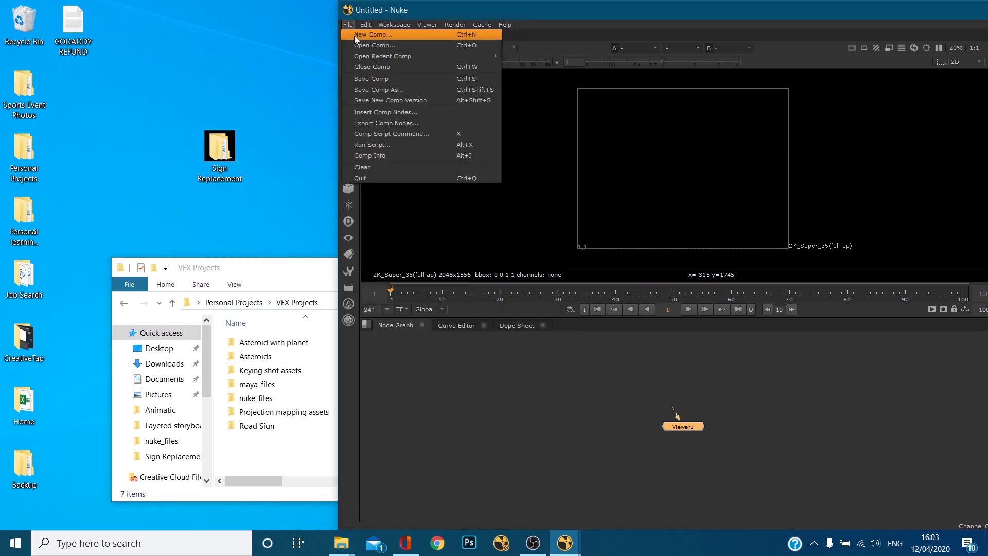
click(354, 45)
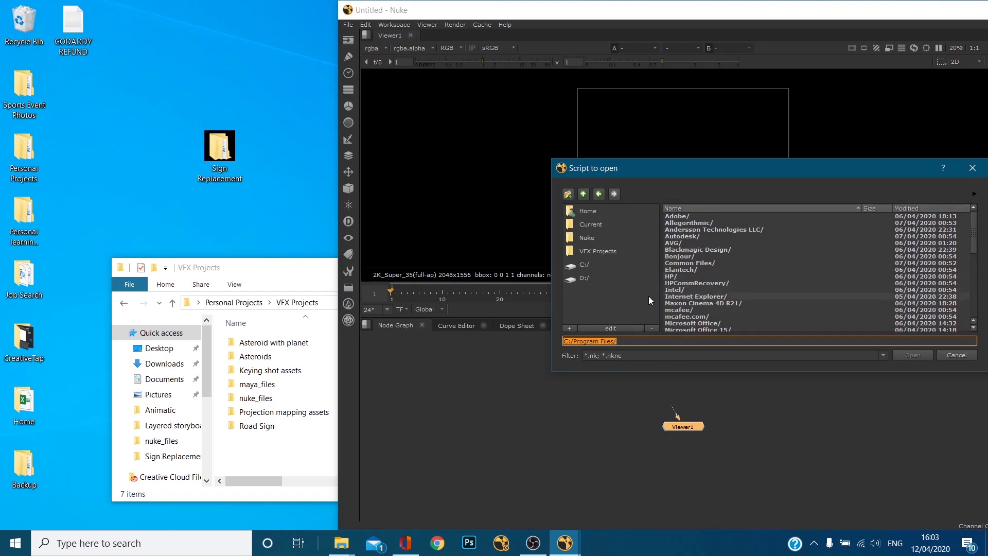
click(610, 211)
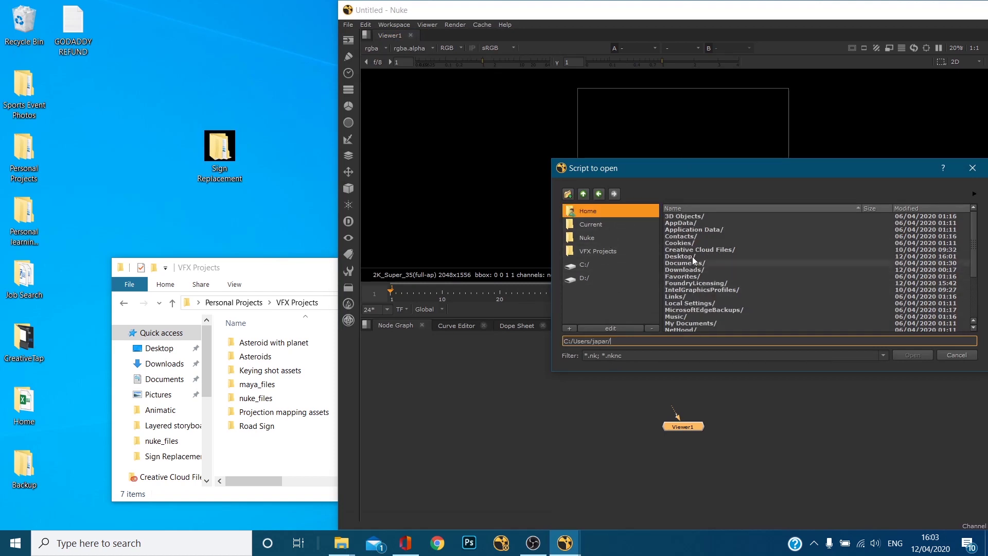
double_click(692, 258)
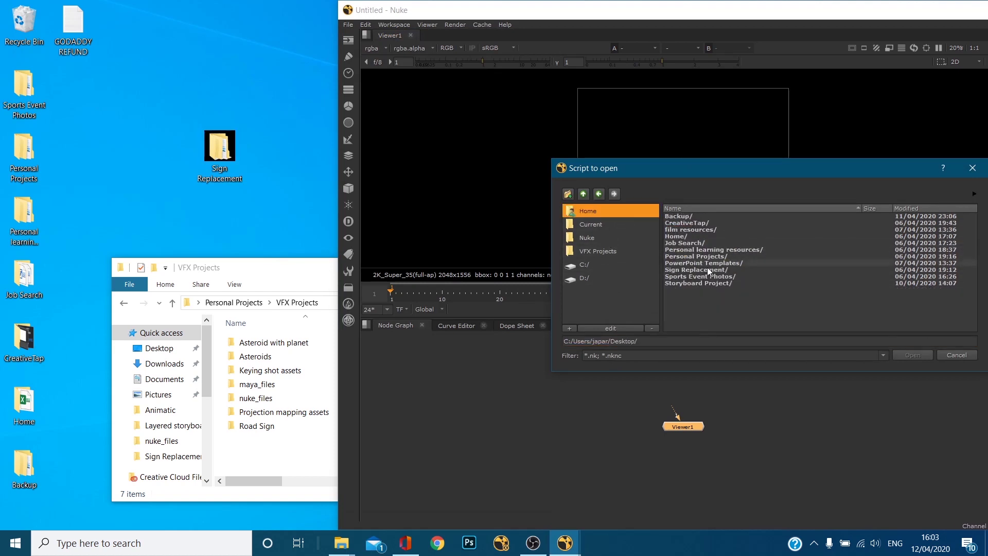
double_click(685, 268)
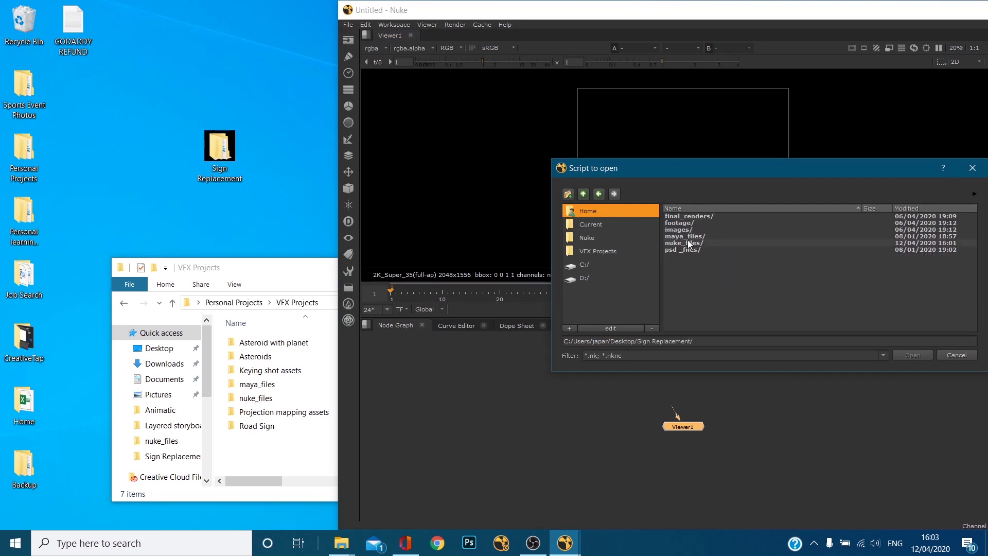
double_click(687, 242)
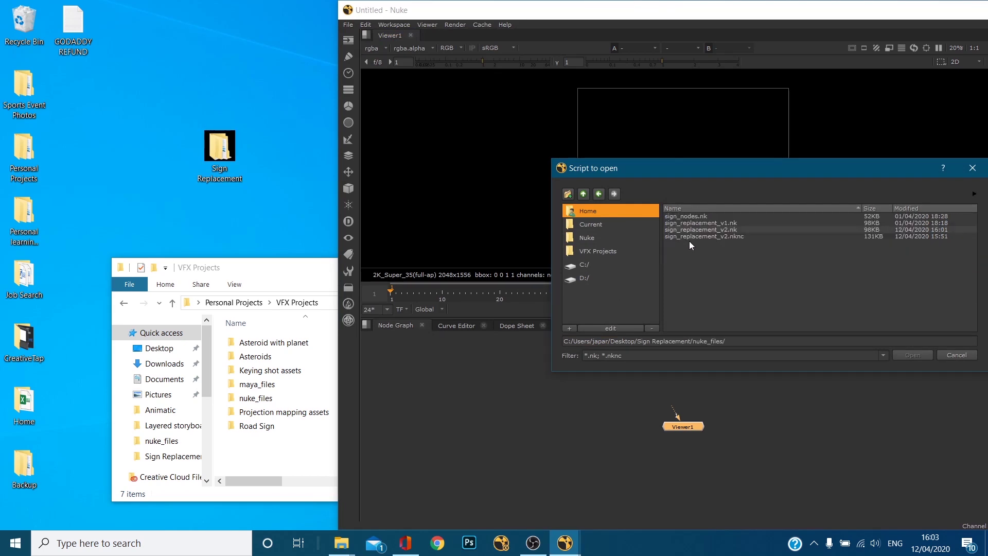
click(693, 231)
click(926, 354)
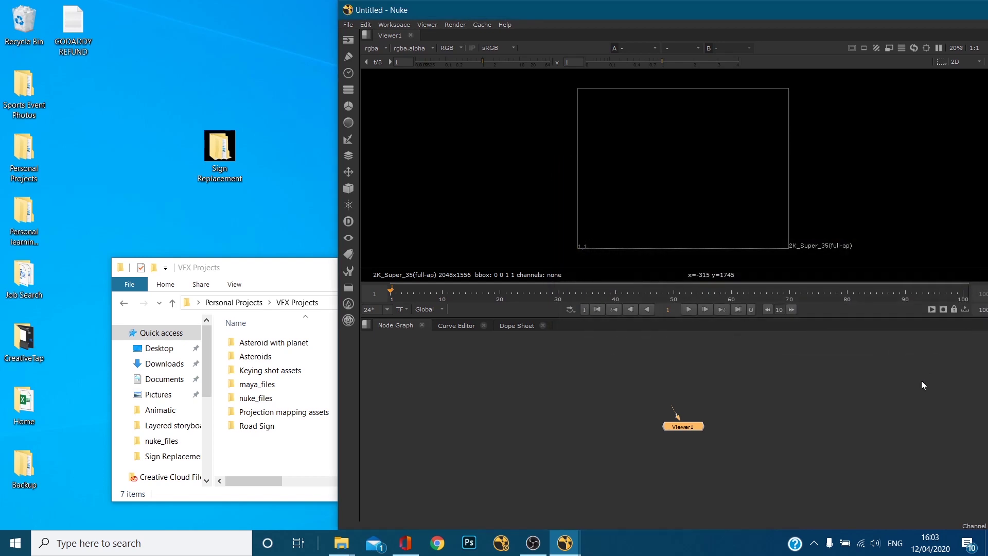
Step: Maximize Nuke, view Read3 and inspect its footage file path
double_click(641, 18)
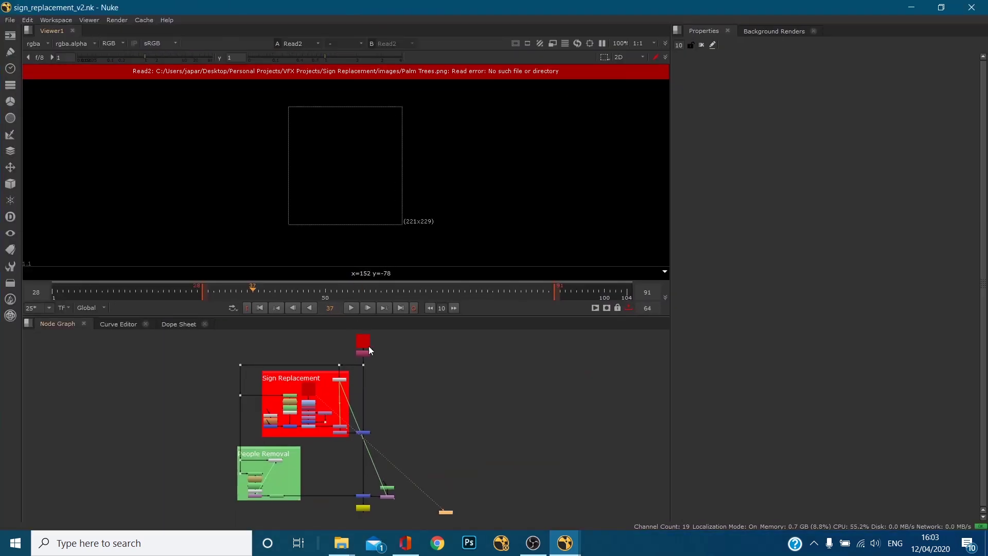
scroll(369, 344, up, 5)
key(1)
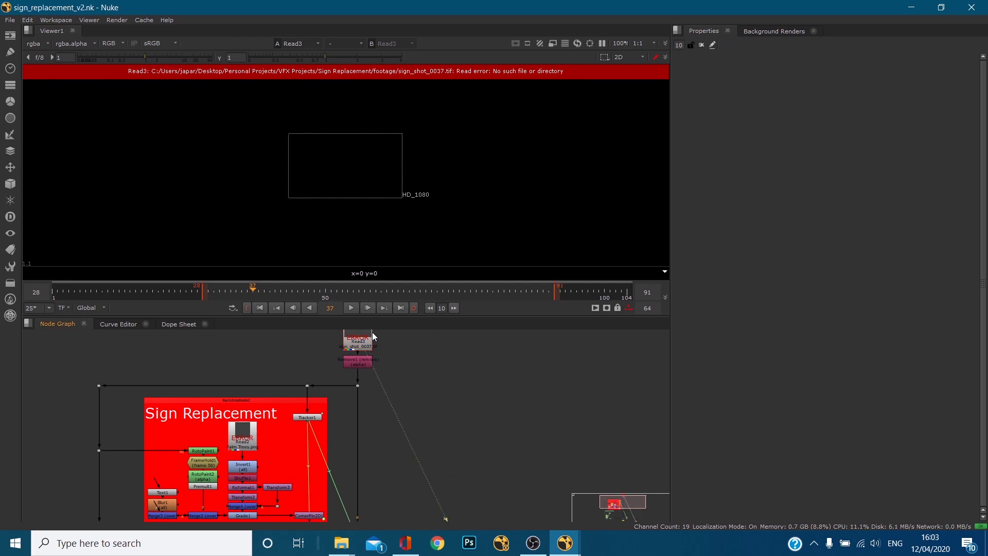
scroll(395, 163, up, 2)
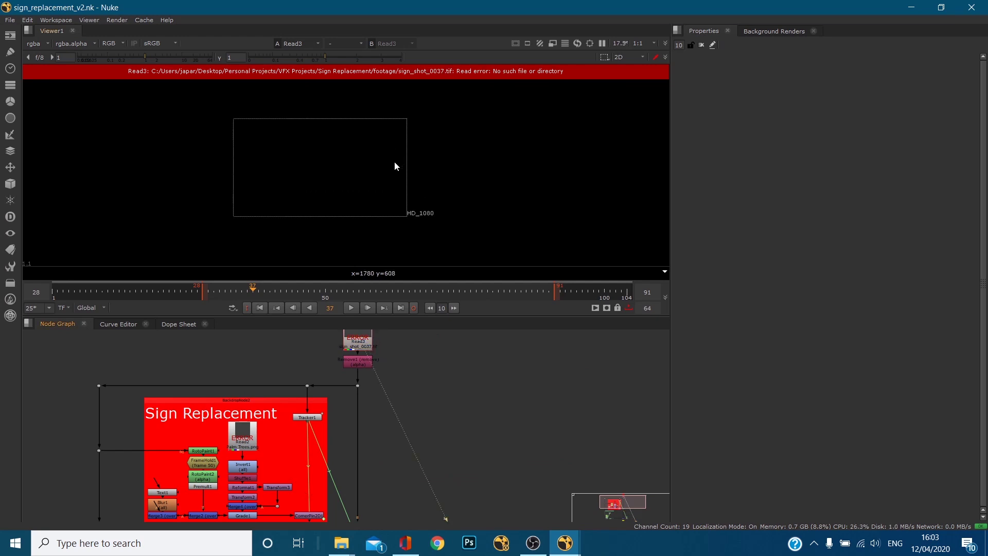
double_click(358, 342)
click(746, 92)
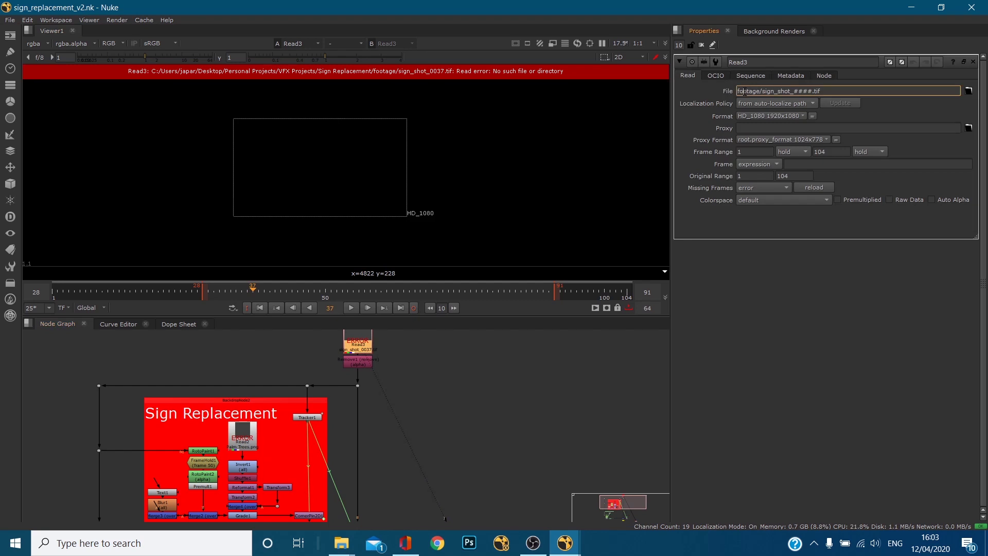
click(535, 408)
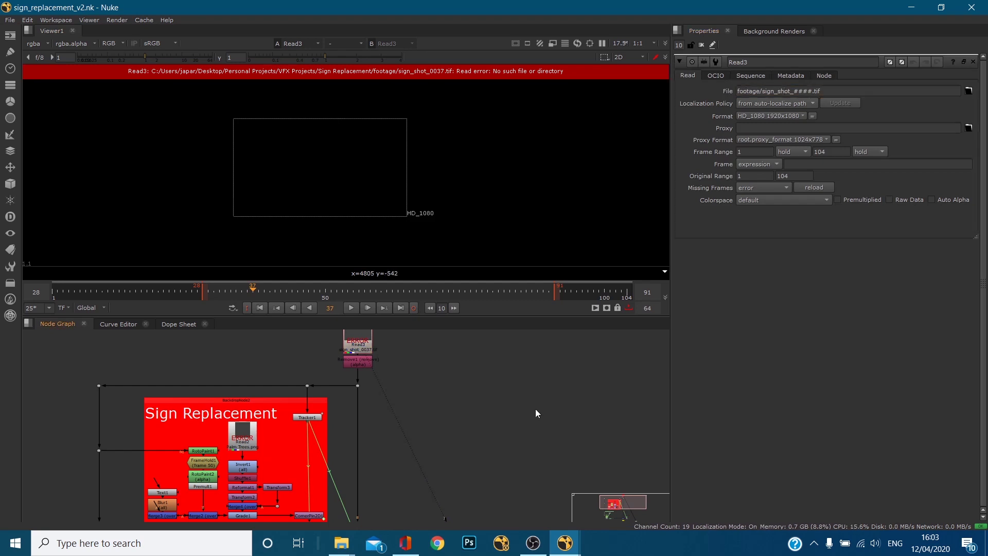
Step: Open Project Settings and inspect the project directory still pointing to VFX Projects
key(s)
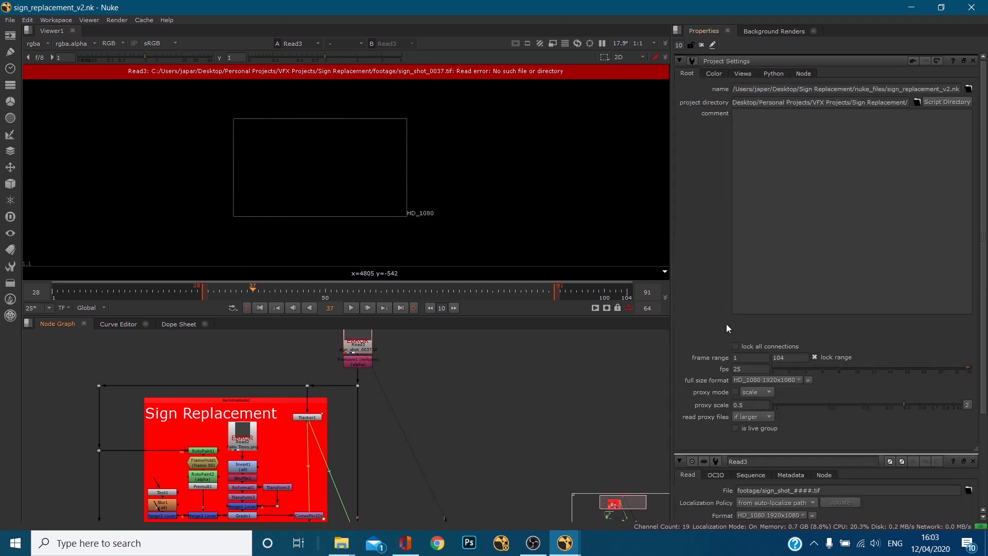
drag(796, 102, 714, 101)
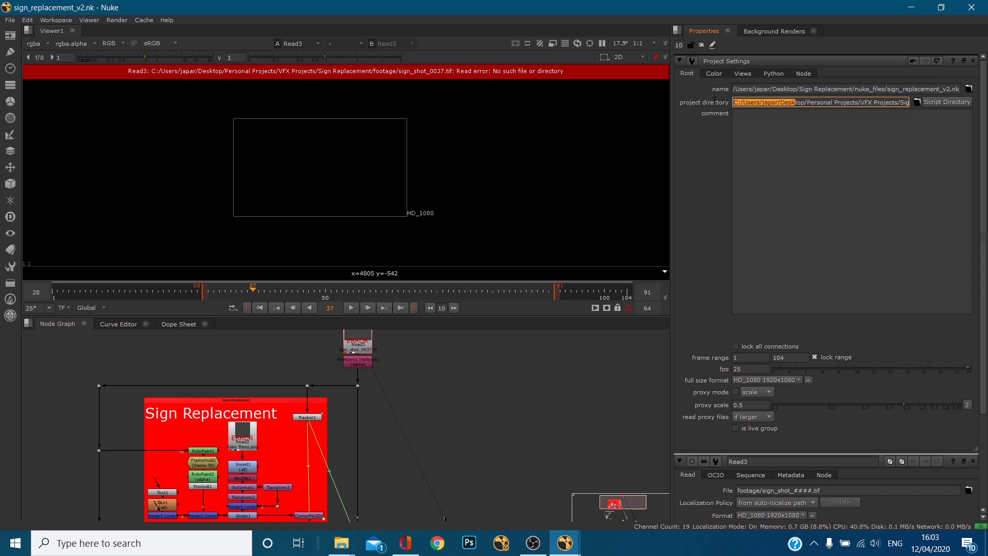
click(796, 100)
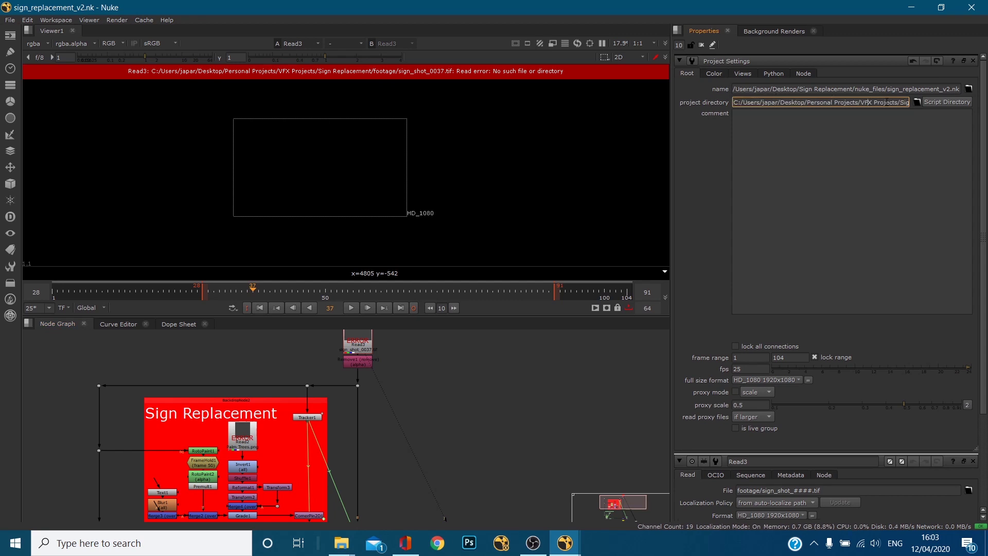
drag(877, 102, 910, 102)
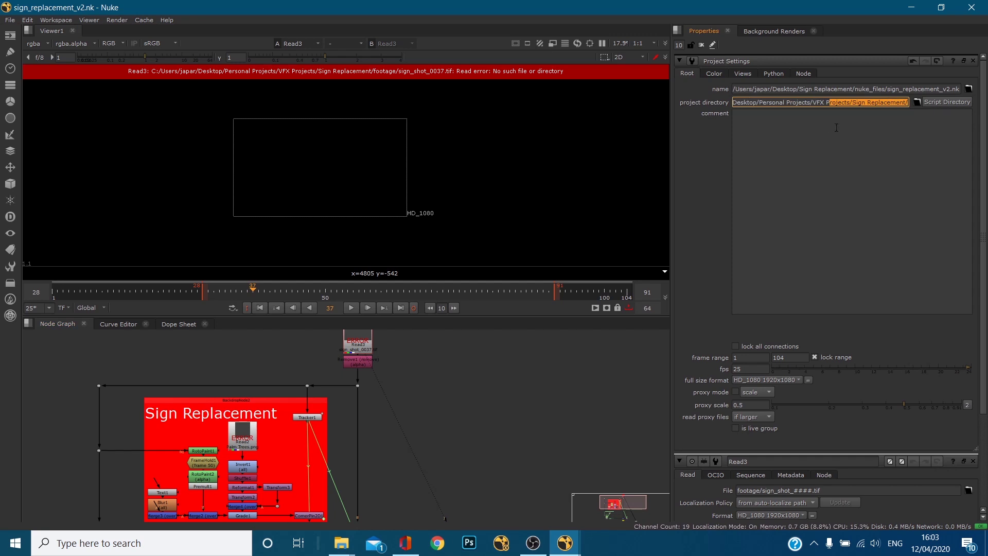
drag(554, 14, 717, 29)
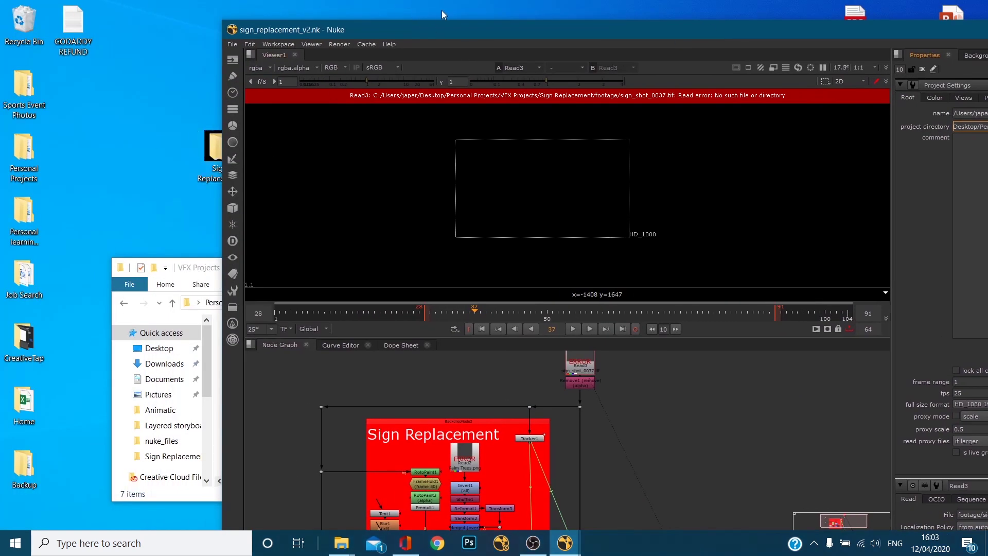
double_click(456, 29)
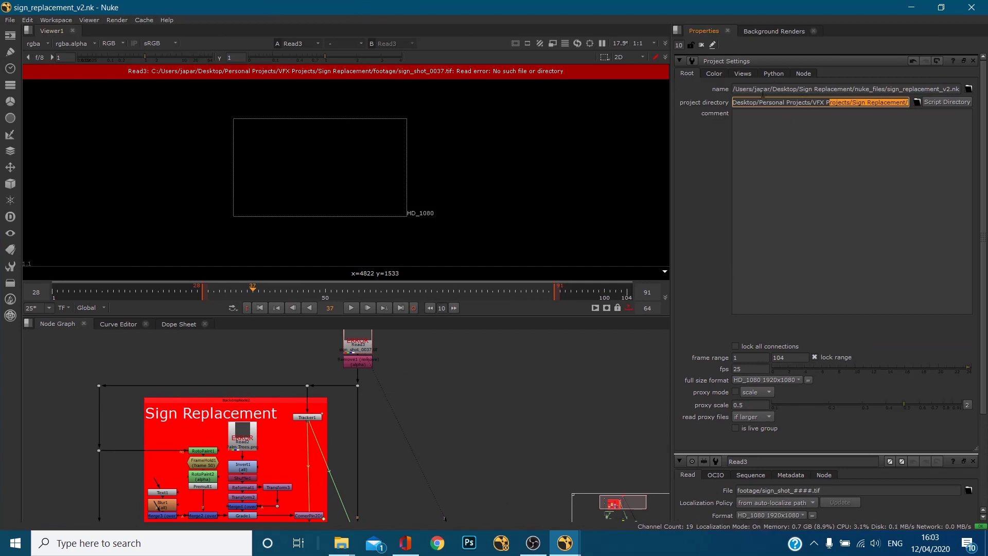
Step: Point the project directory at Desktop/Sign Replacement/ through the folder browser
click(917, 103)
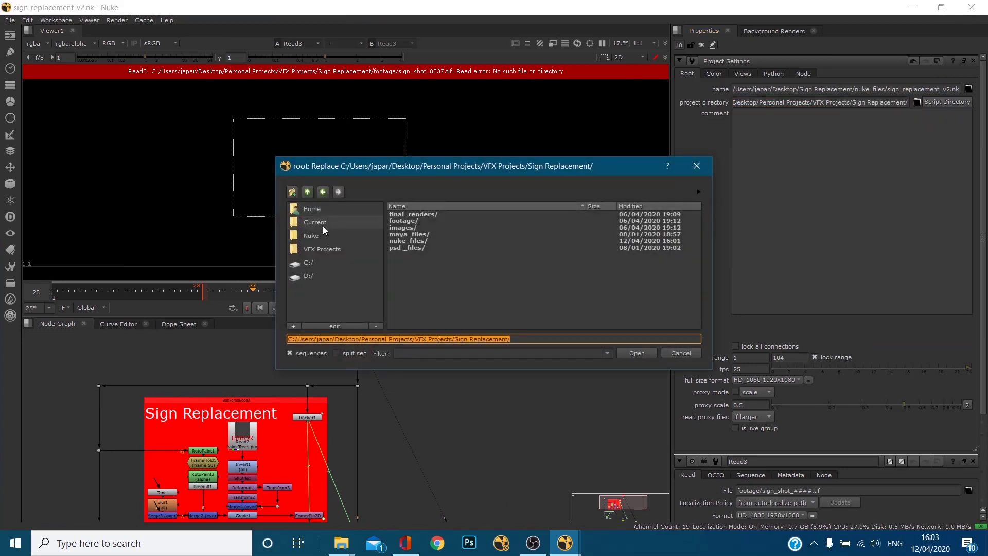
click(312, 209)
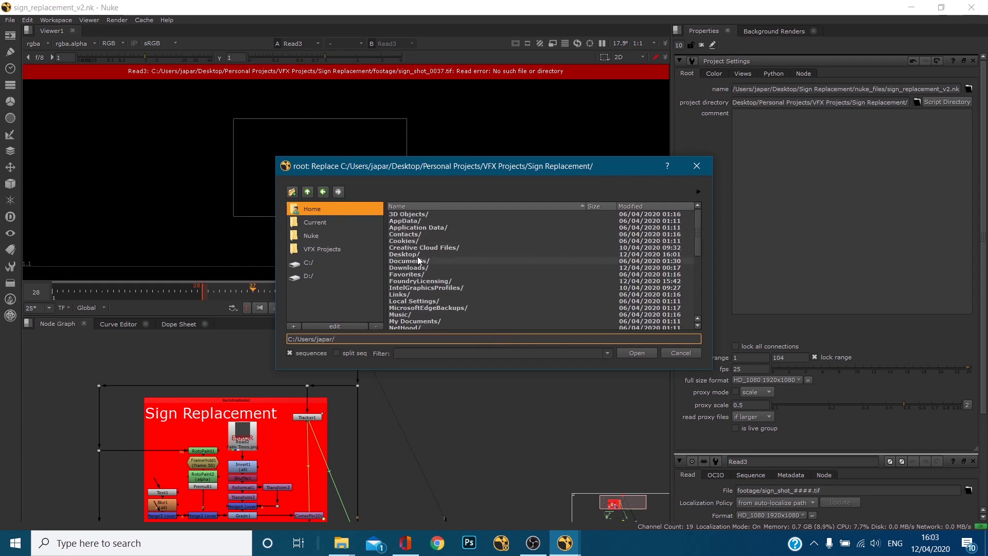
double_click(412, 255)
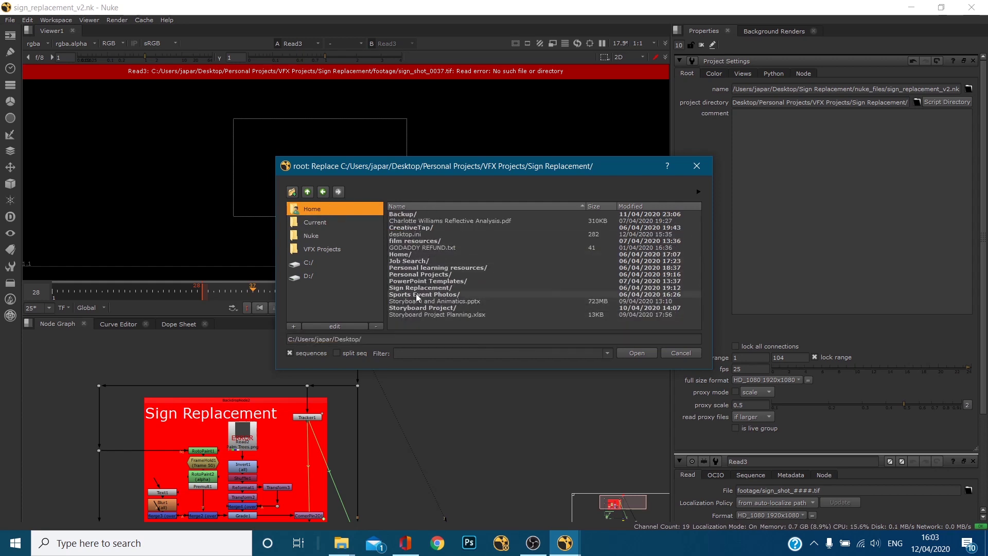
double_click(417, 288)
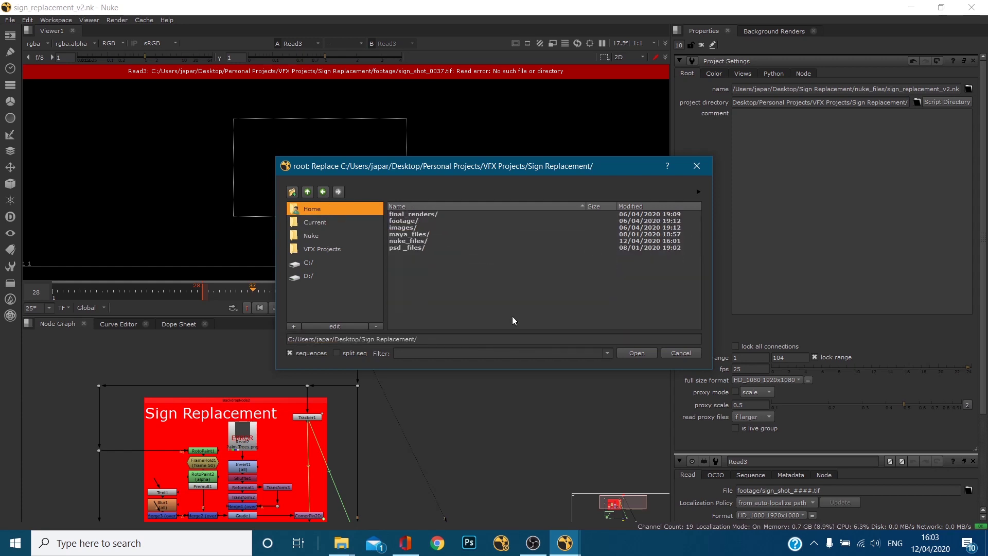
click(628, 354)
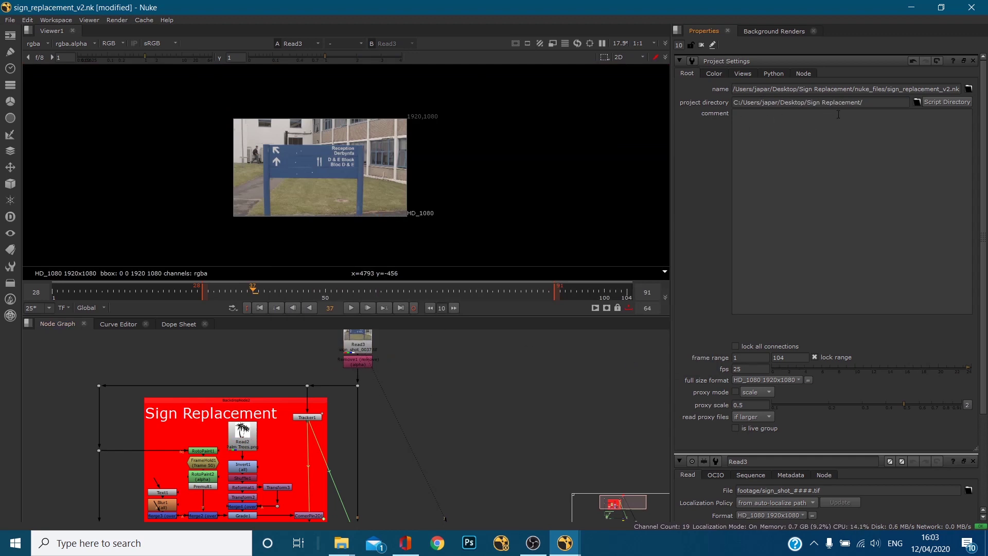
Step: Confirm Read3's File still reads footage/sign_shot_####.tif, then pan to the People Removal group
double_click(368, 354)
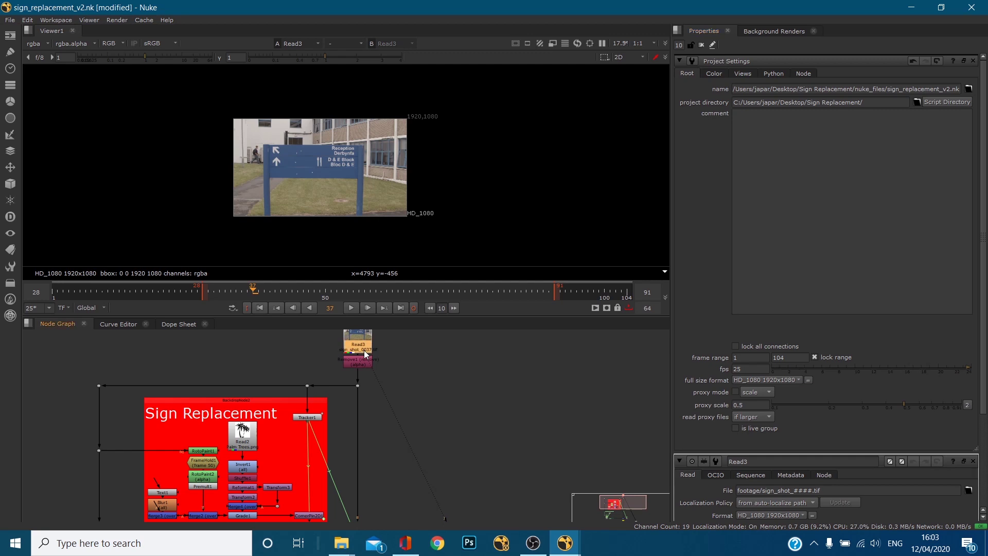
click(750, 91)
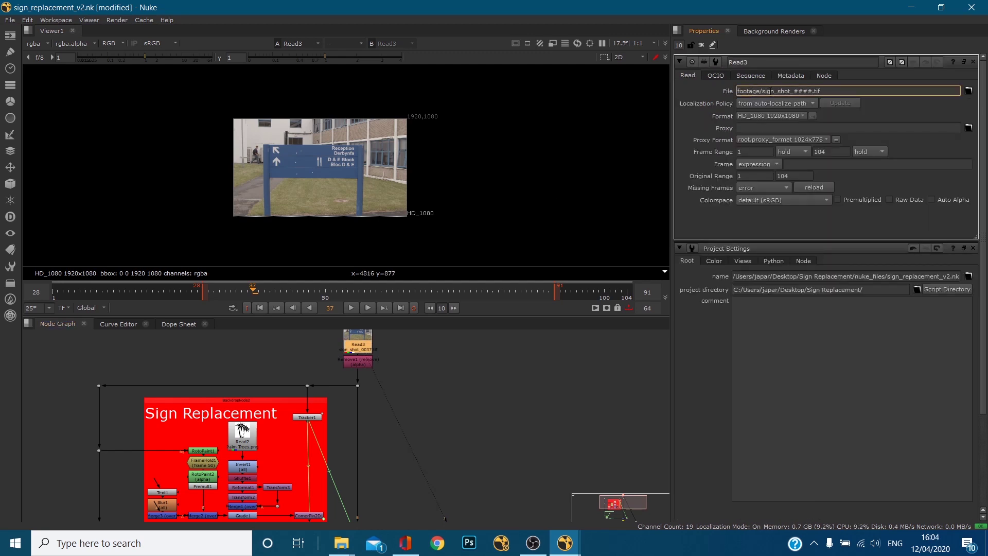
middle_drag(401, 472, 403, 373)
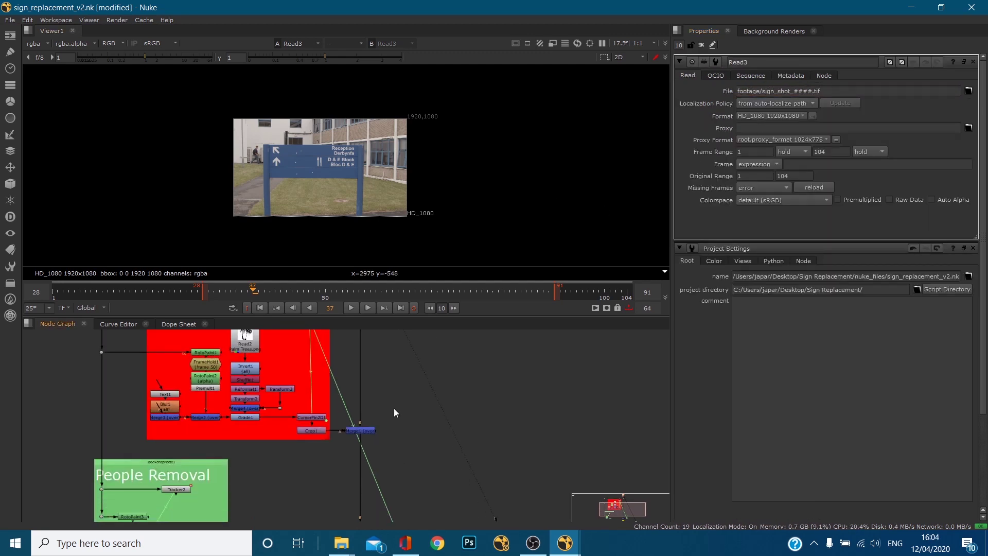